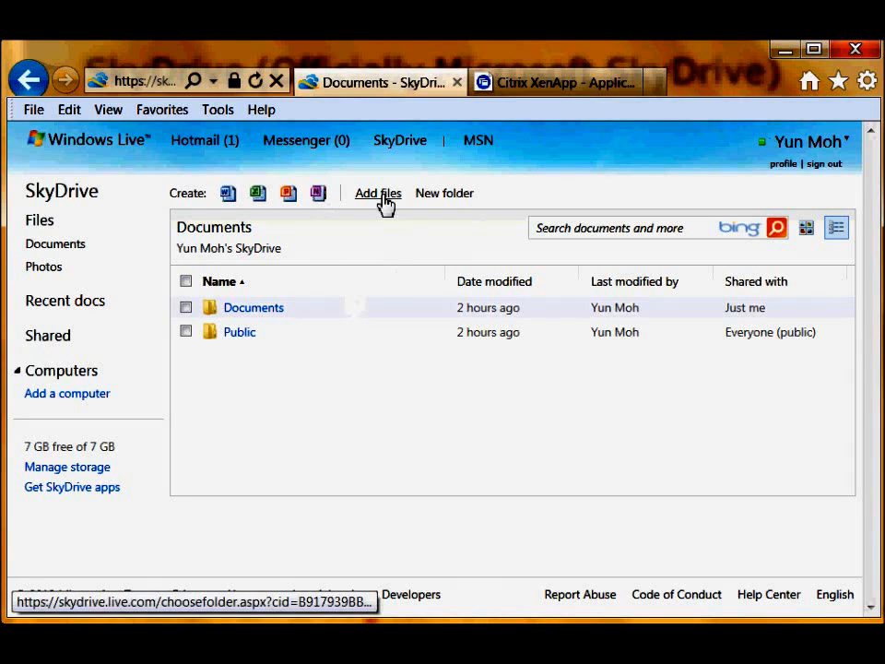
- Create a new blank Word document in SkyDrive named 'History of Seattle'
{"action": "mouse_move", "coordinate": [406, 150]}
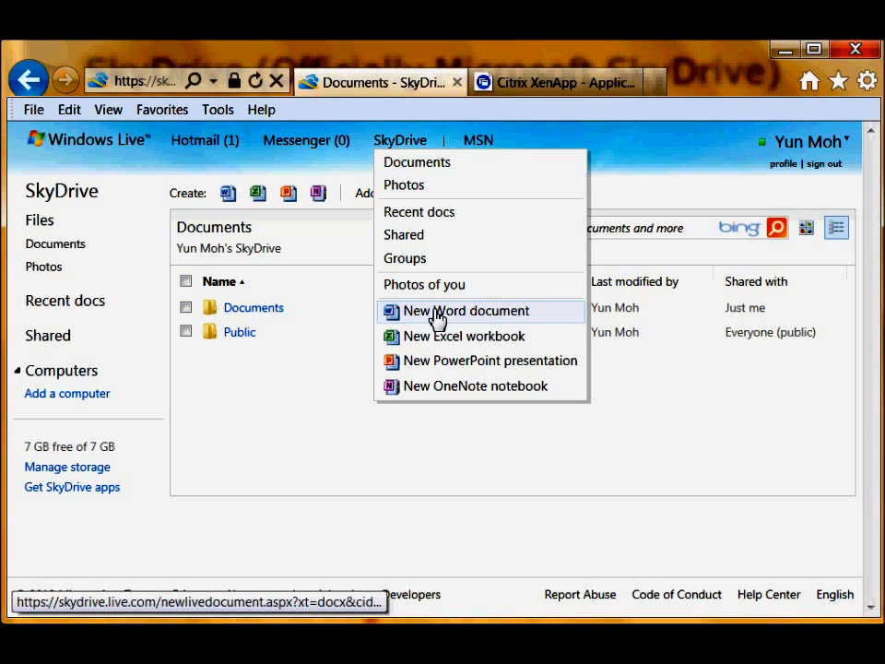
{"action": "left_click", "coordinate": [459, 388]}
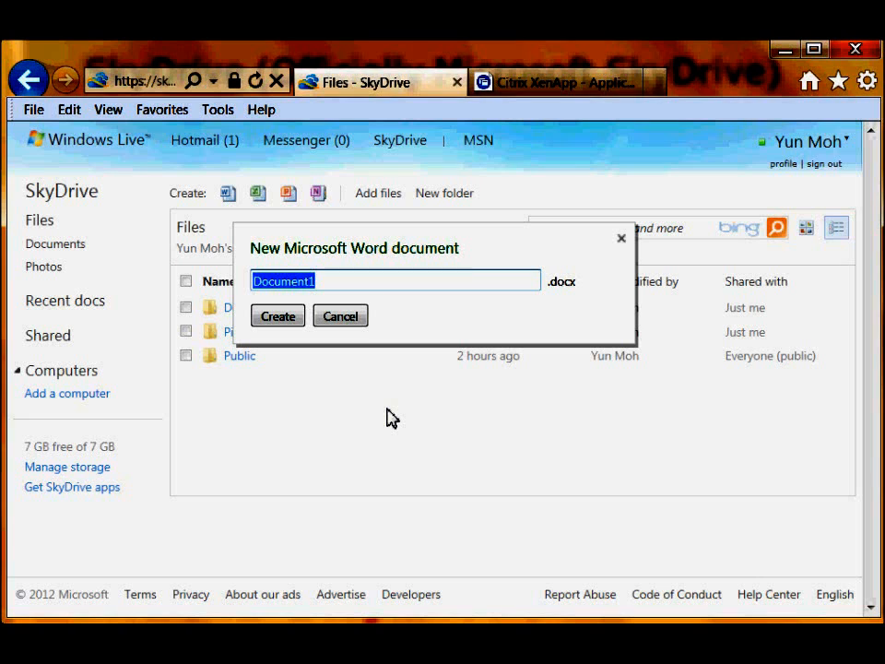
{"action": "type", "text": "His"}
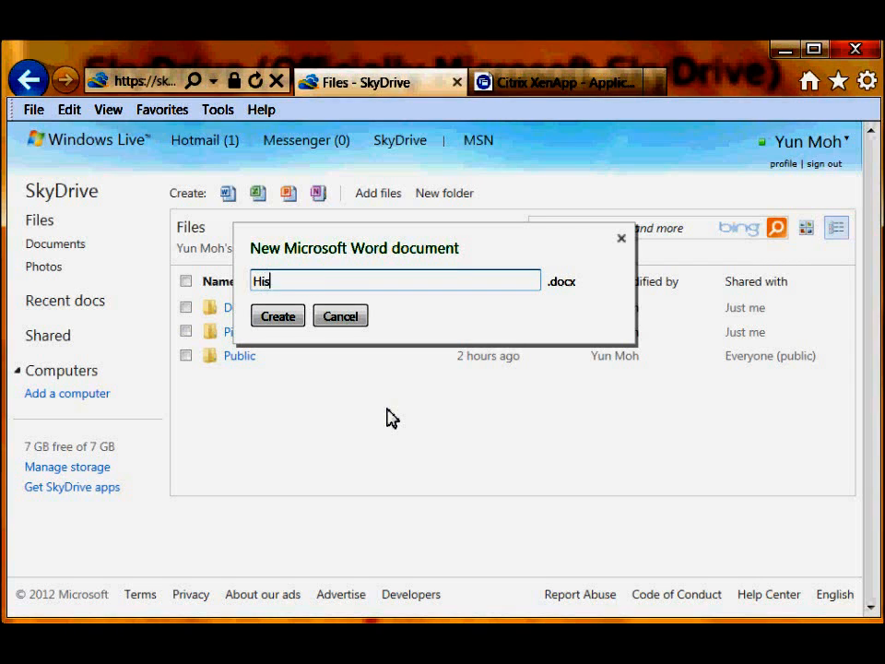
{"action": "type", "text": "tory of Seattle"}
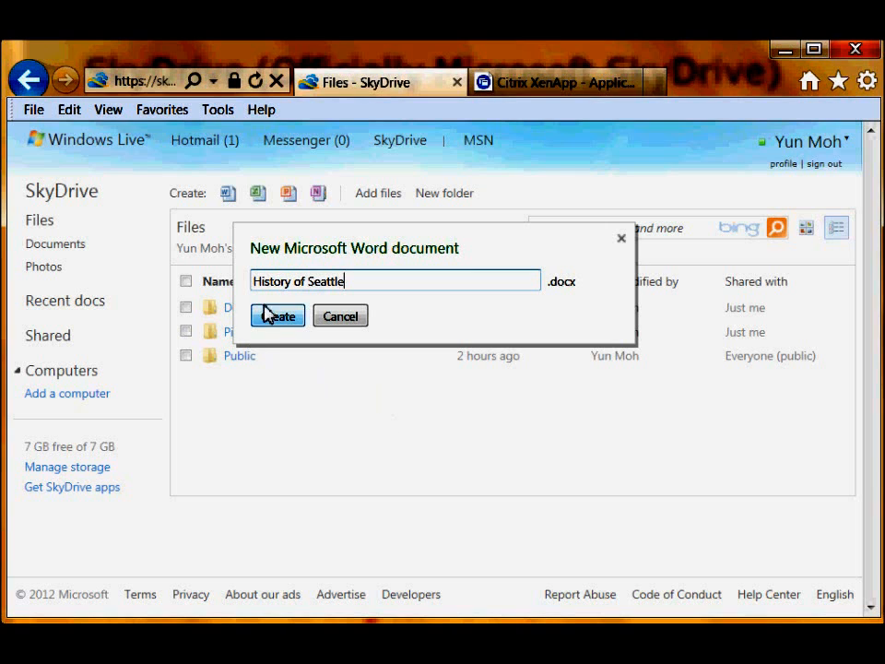
{"action": "left_click", "coordinate": [276, 319]}
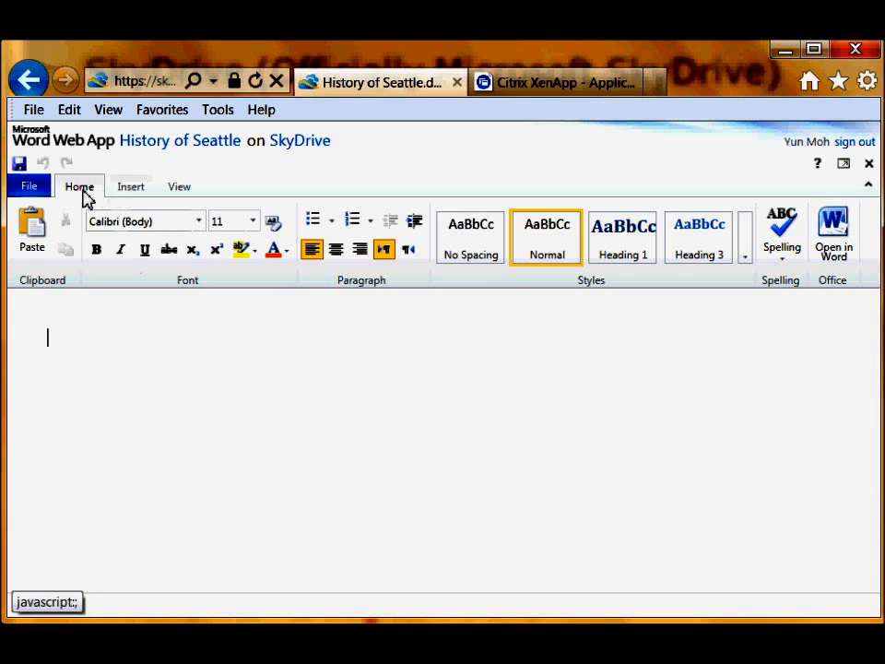
{"action": "left_click", "coordinate": [35, 189]}
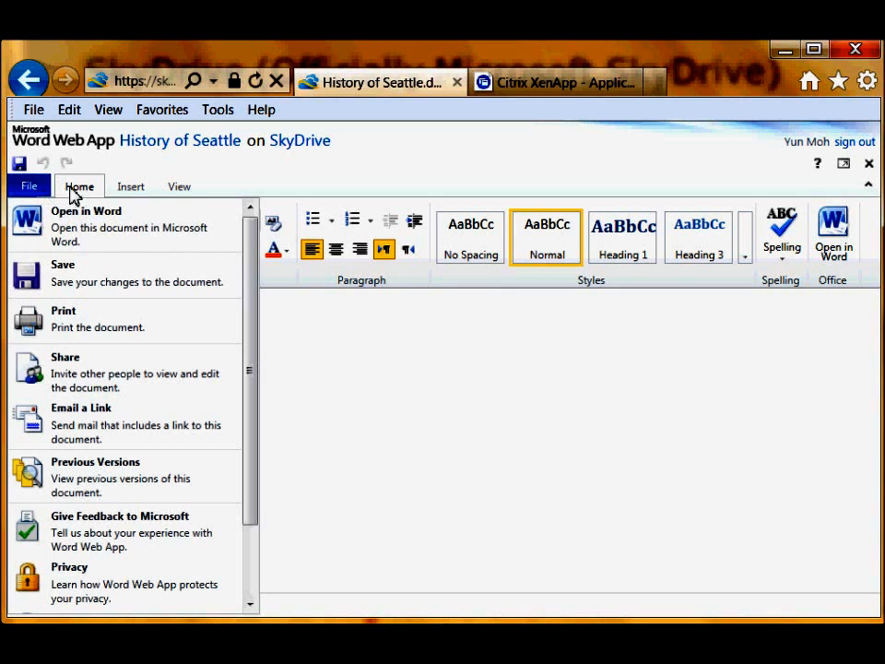
{"action": "left_click", "coordinate": [77, 187]}
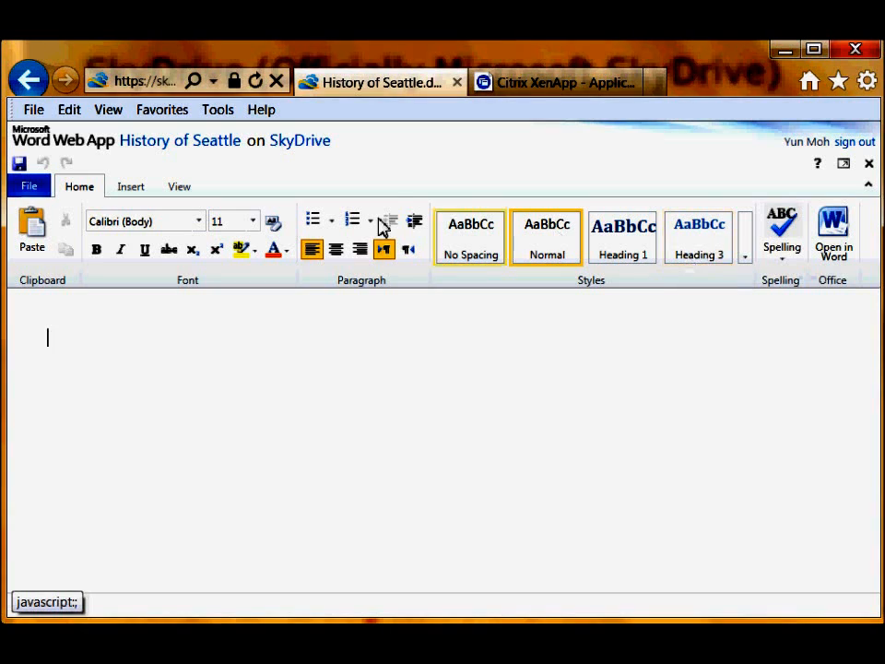
{"action": "left_click", "coordinate": [132, 189]}
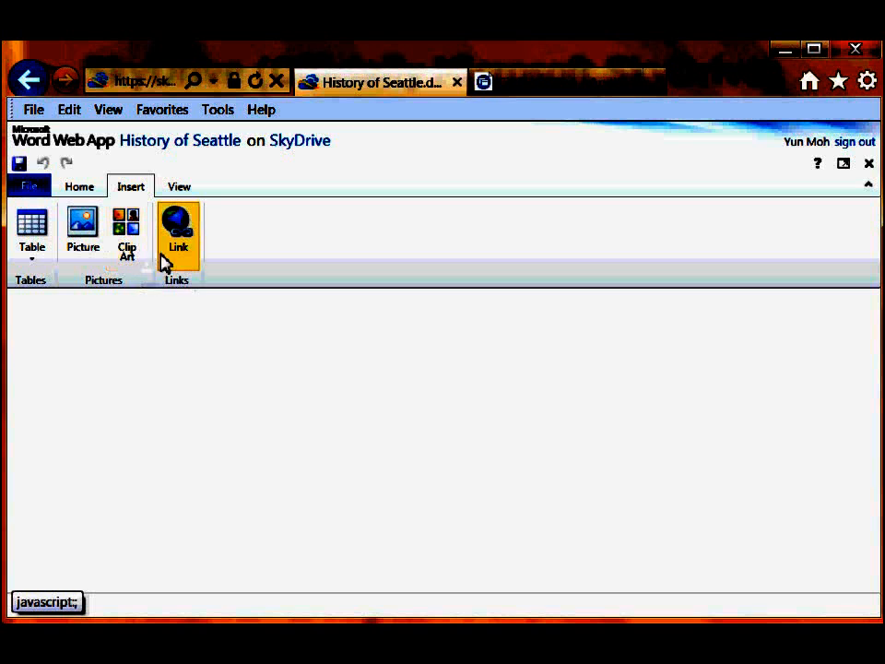
{"action": "left_click", "coordinate": [179, 190]}
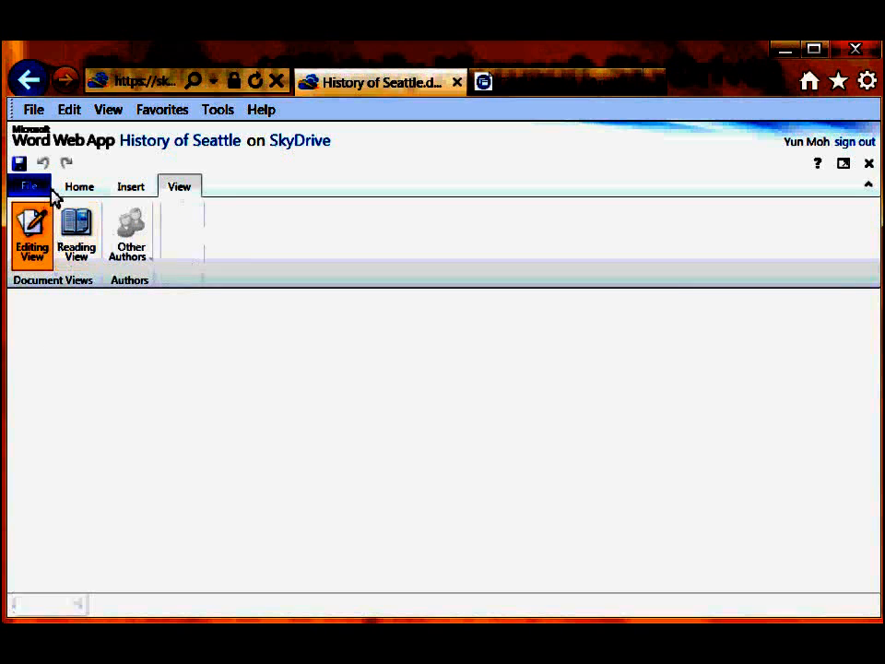
{"action": "left_click", "coordinate": [80, 190]}
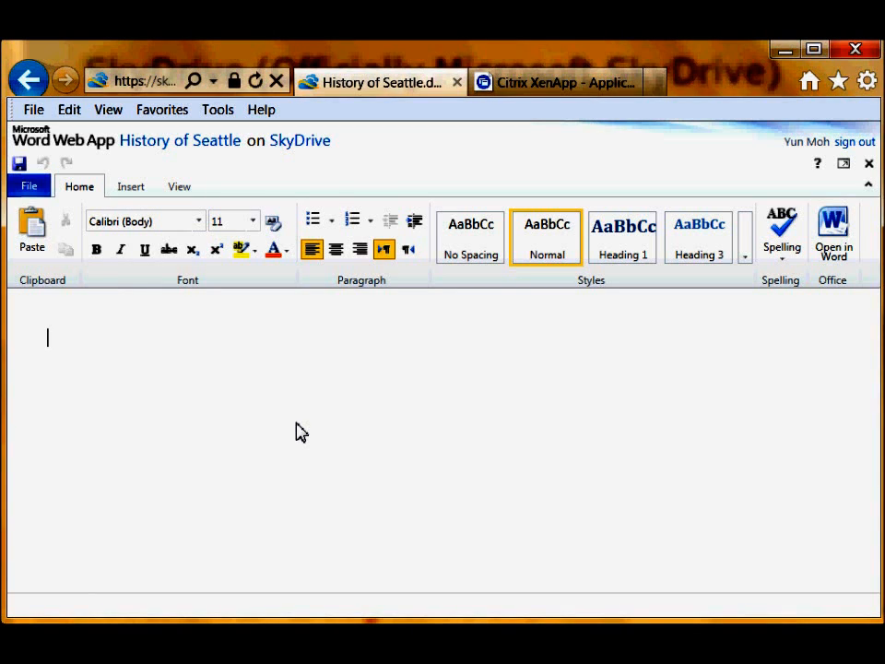
- Type the title 'History of Seattle' and the line 'The first people who', then save
{"action": "type", "text": "History of S"}
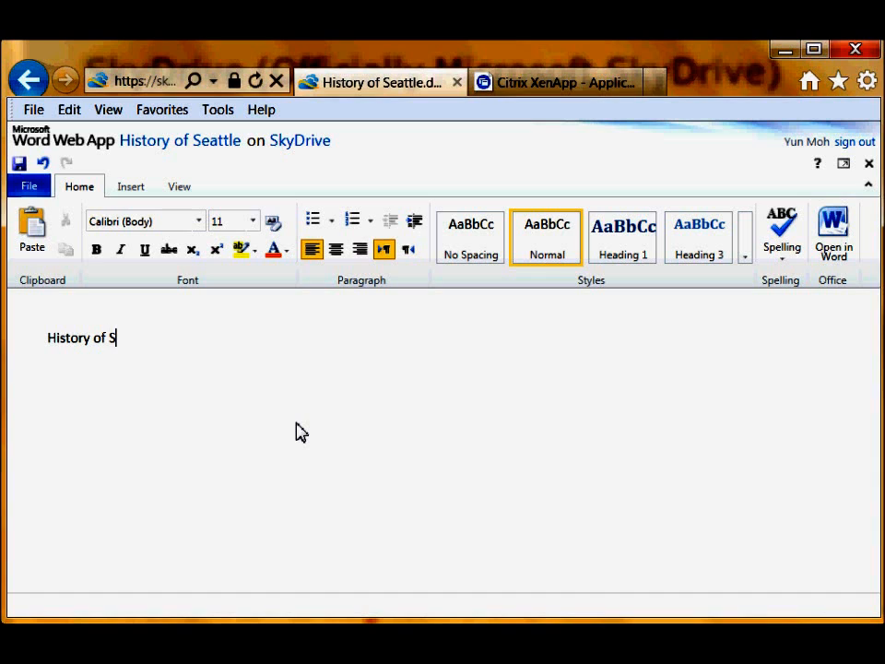
{"action": "type", "text": "eattle"}
{"action": "key", "text": "Return"}
{"action": "type", "text": "The fi"}
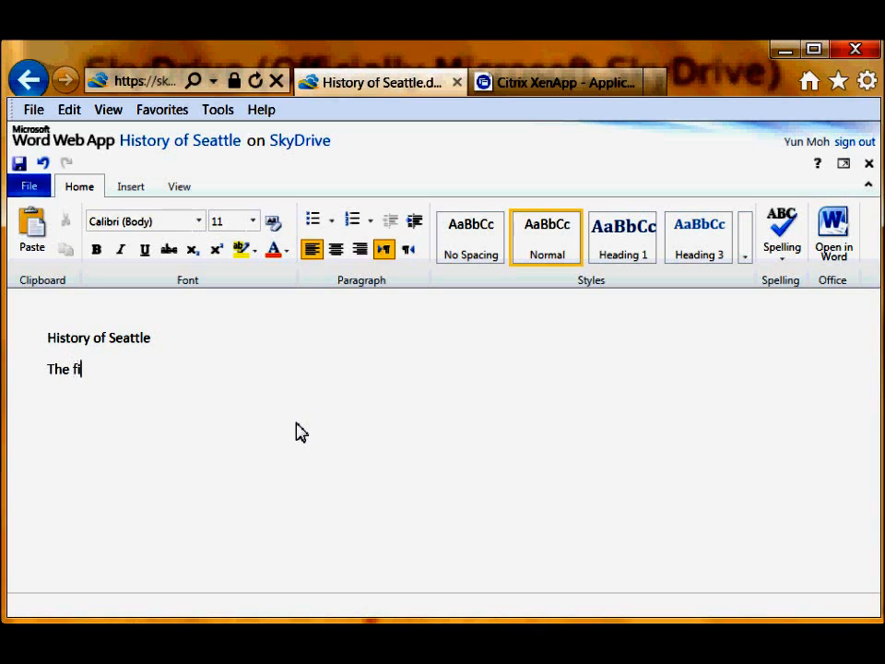
{"action": "type", "text": "rst people who"}
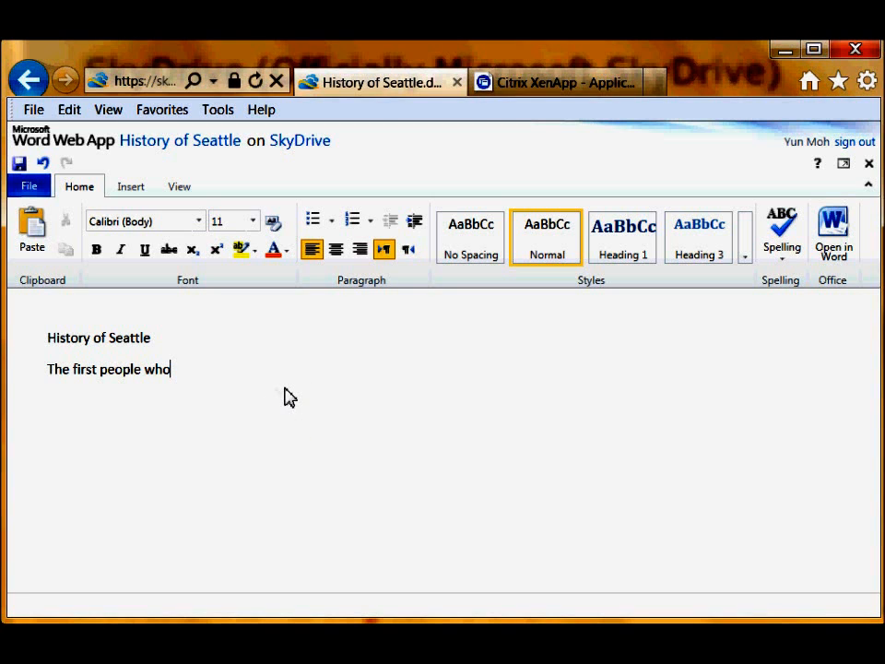
{"action": "left_click", "coordinate": [19, 164]}
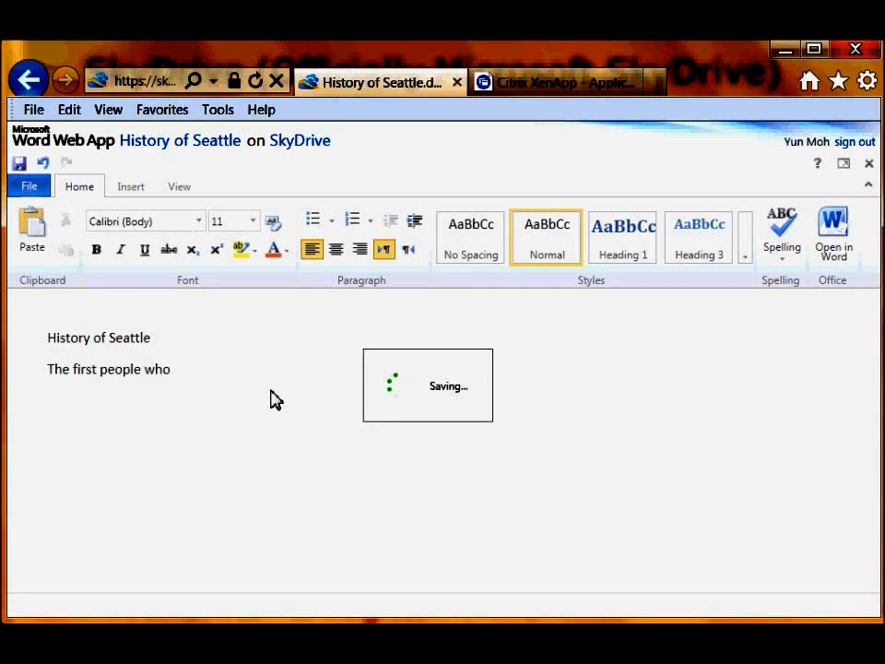
{"action": "left_click", "coordinate": [307, 154]}
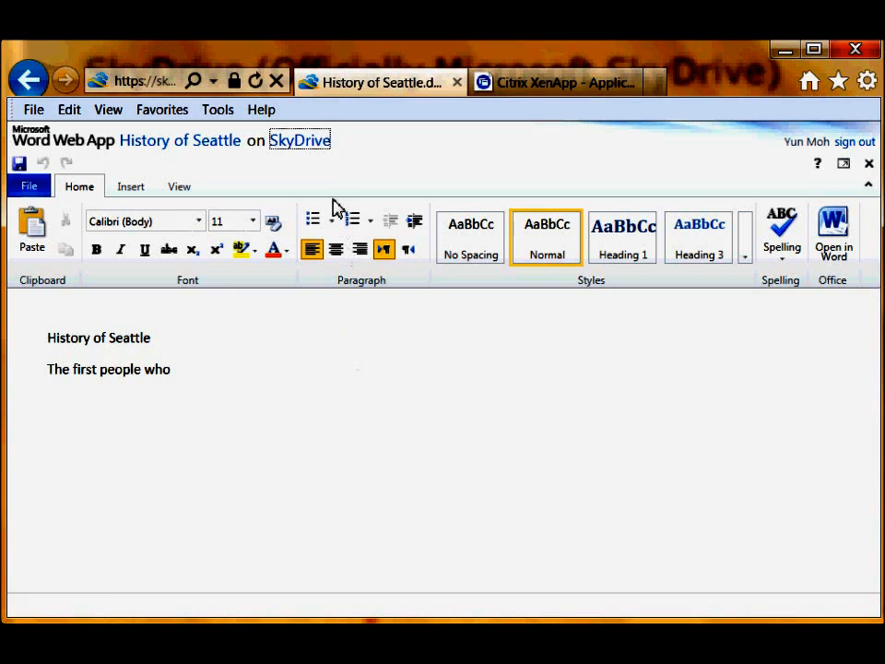
- Return to the SkyDrive file list and reopen History of Seattle
{"action": "left_click", "coordinate": [311, 145]}
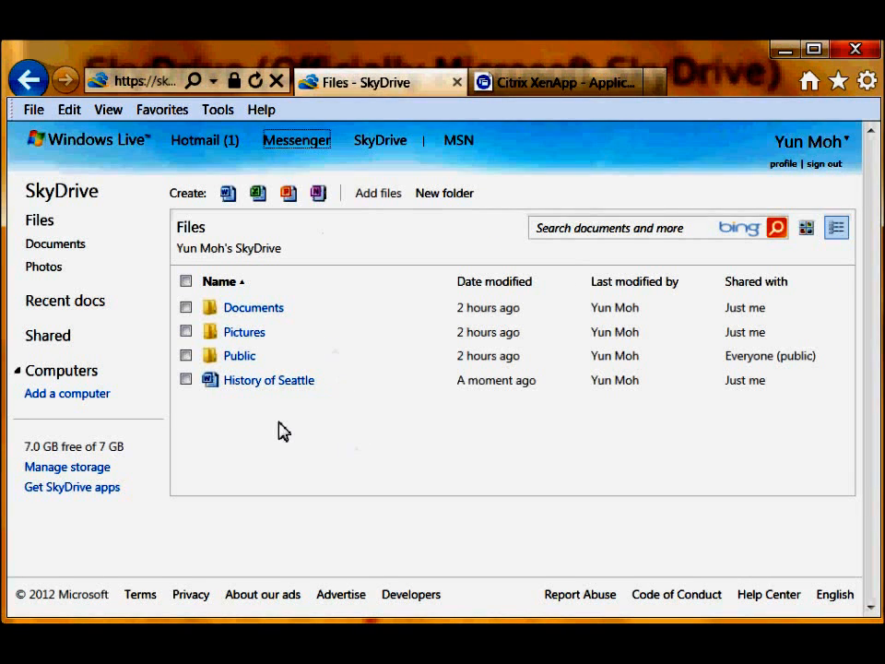
{"action": "mouse_move", "coordinate": [272, 388]}
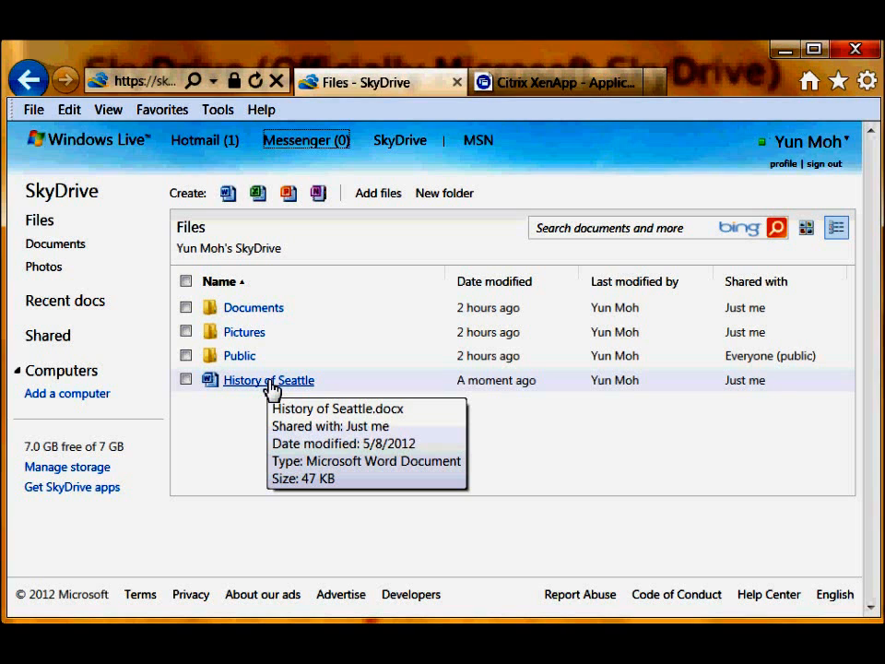
{"action": "left_click", "coordinate": [273, 386]}
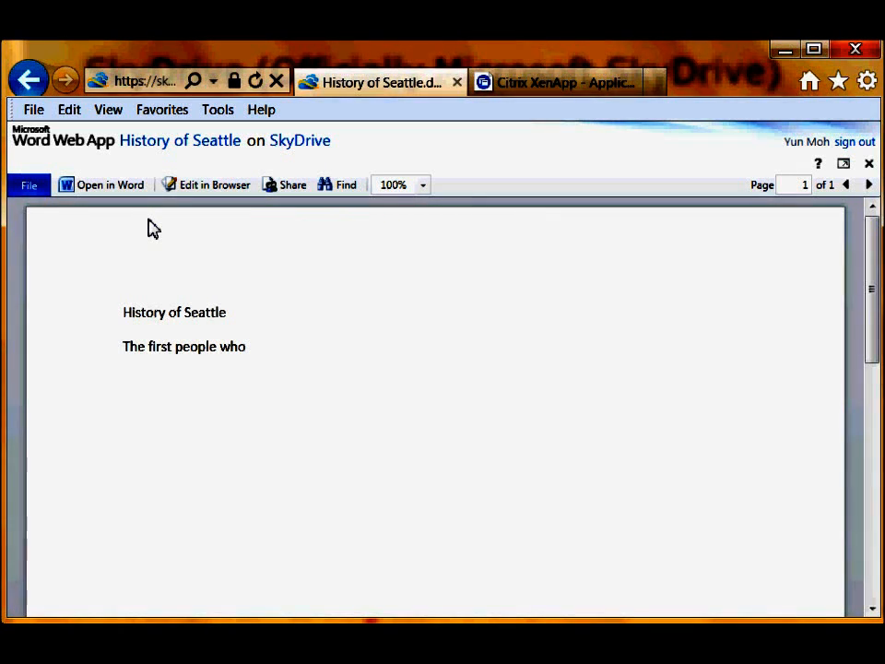
- Switch History of Seattle to in-browser editing with Edit in Browser
{"action": "left_click", "coordinate": [210, 189]}
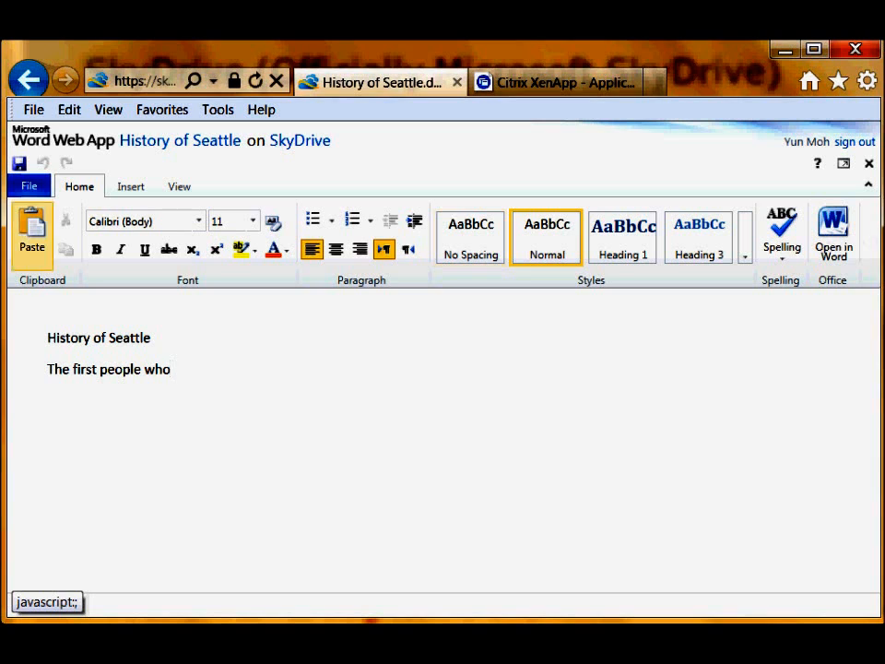
- Use the File menu's Open in Word option to open History of Seattle in desktop Word
{"action": "left_click", "coordinate": [30, 188]}
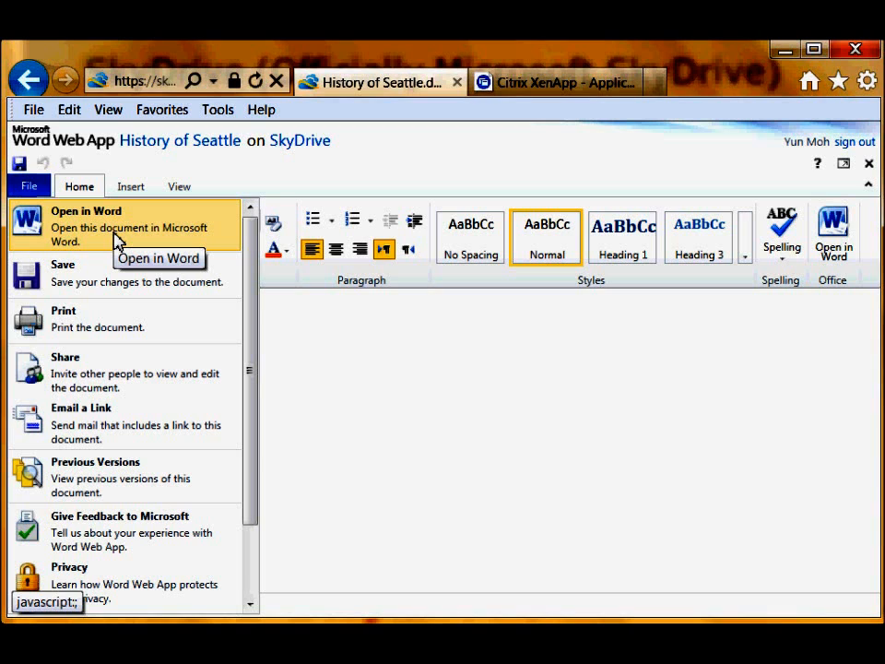
{"action": "left_click", "coordinate": [448, 384]}
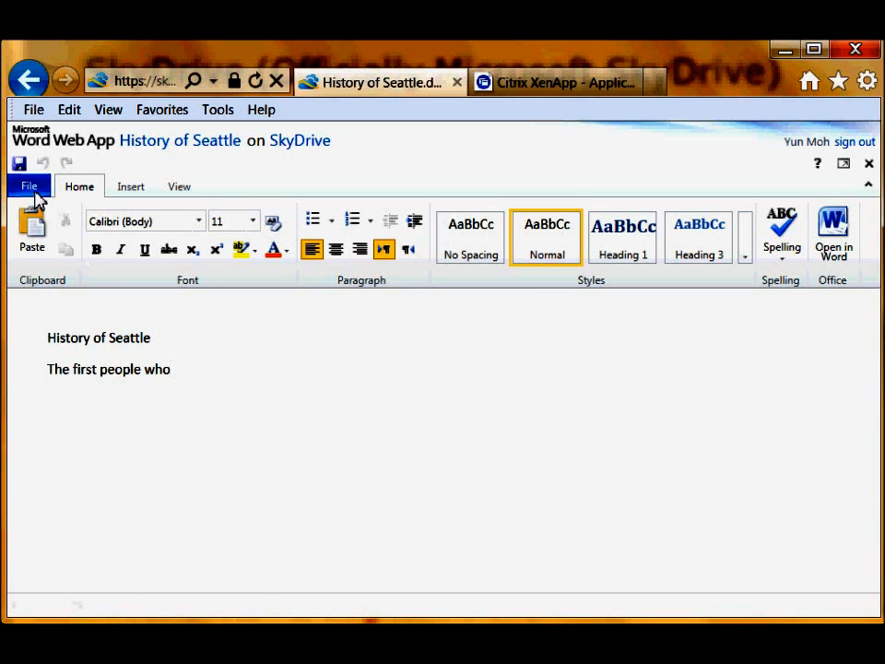
{"action": "left_click", "coordinate": [35, 192]}
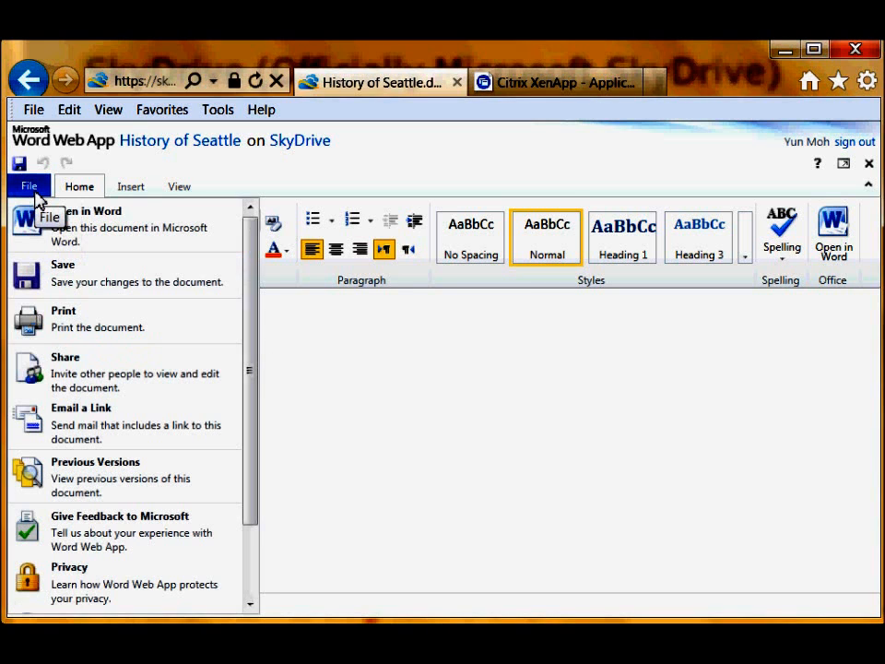
{"action": "left_click", "coordinate": [60, 232]}
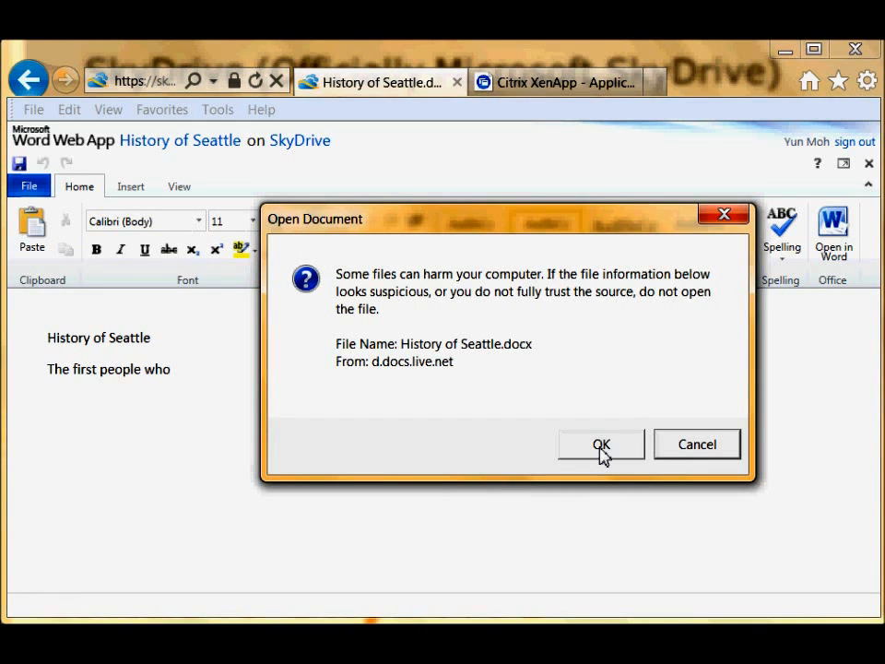
- Confirm the download, enlarge the Word window, and enable editing of History of Seattle
{"action": "left_click", "coordinate": [600, 449]}
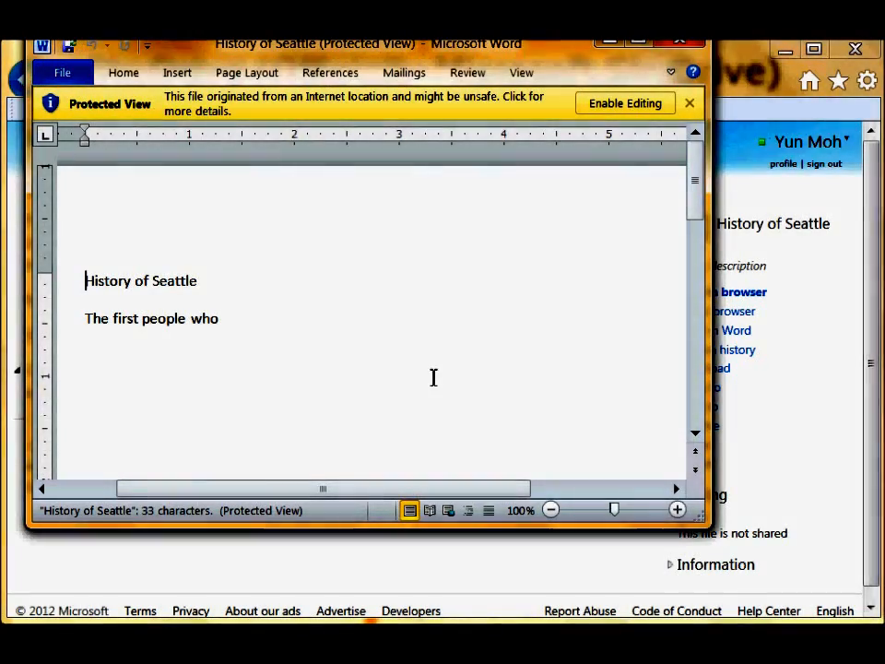
{"action": "left_click_drag", "start_coordinate": [698, 524], "coordinate": [833, 589]}
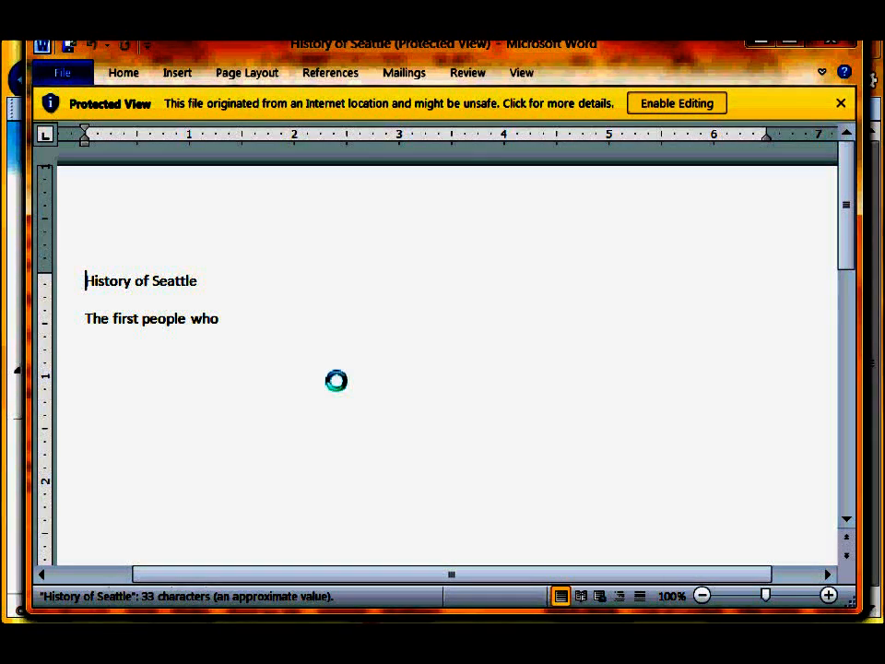
{"action": "left_click", "coordinate": [677, 102]}
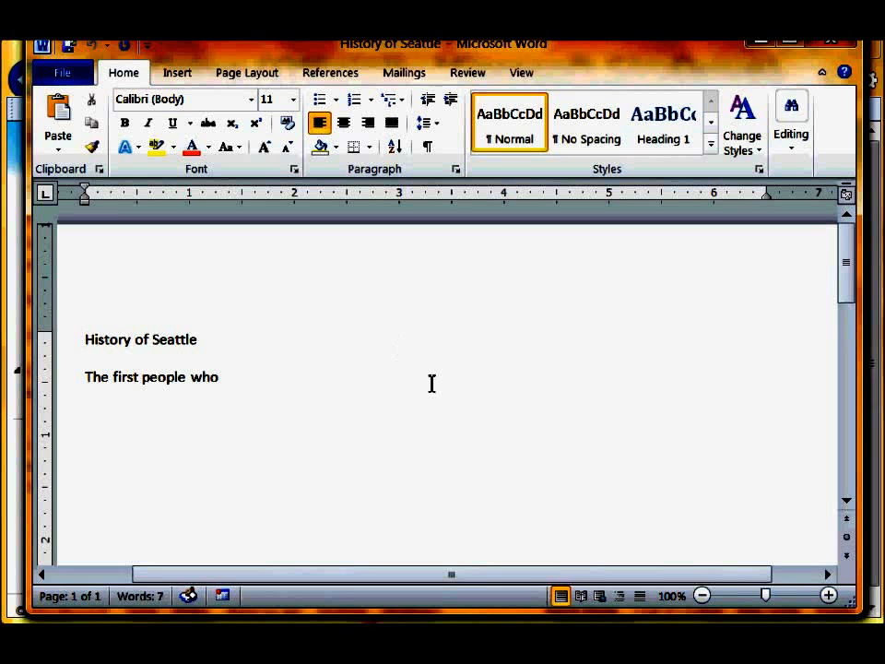
- Browse through the Word ribbon tabs, from Page Layout to View
{"action": "left_click", "coordinate": [175, 75]}
{"action": "left_click", "coordinate": [250, 77]}
{"action": "left_click", "coordinate": [327, 78]}
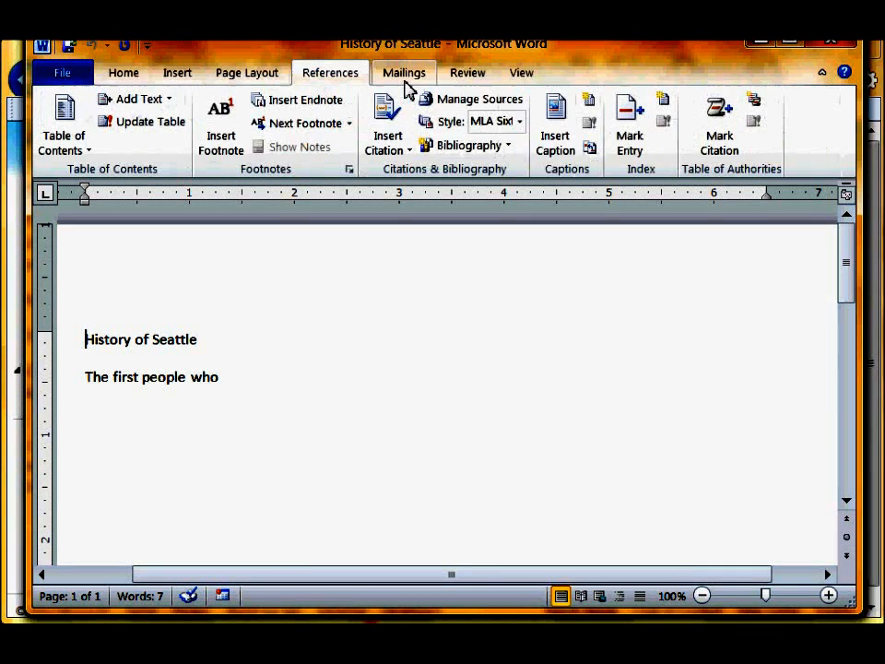
{"action": "left_click", "coordinate": [405, 81]}
{"action": "left_click", "coordinate": [467, 82]}
{"action": "left_click", "coordinate": [522, 77]}
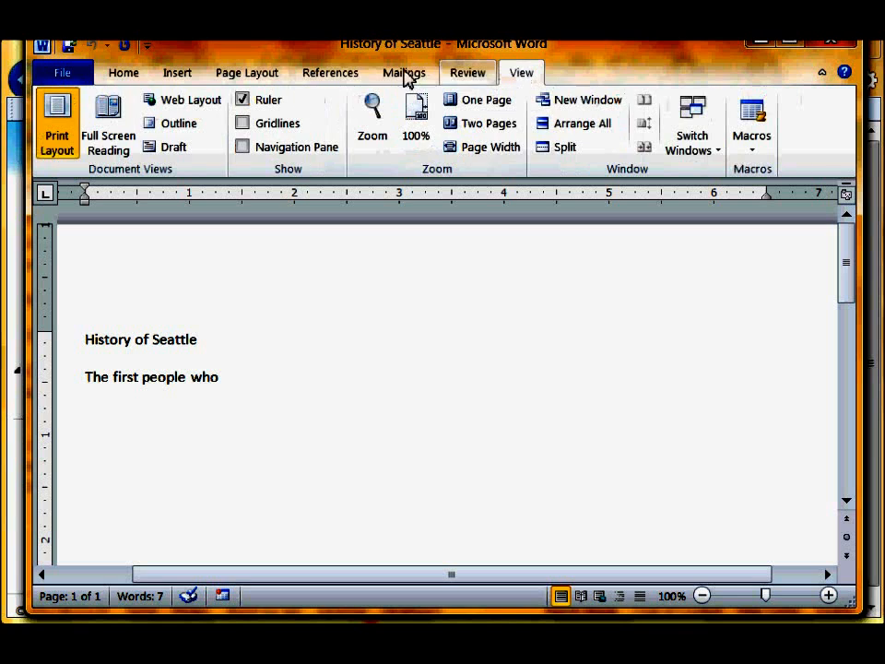
{"action": "left_click", "coordinate": [343, 79]}
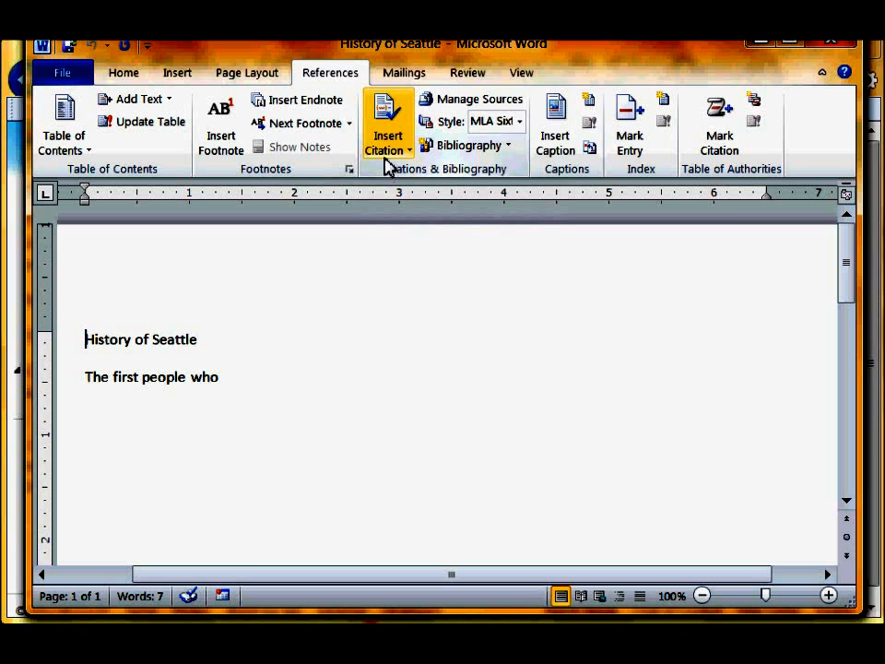
- Turn on Track Changes from the Review tab and type 'settle in the region is' after 'The first people who'
{"action": "left_click", "coordinate": [464, 73]}
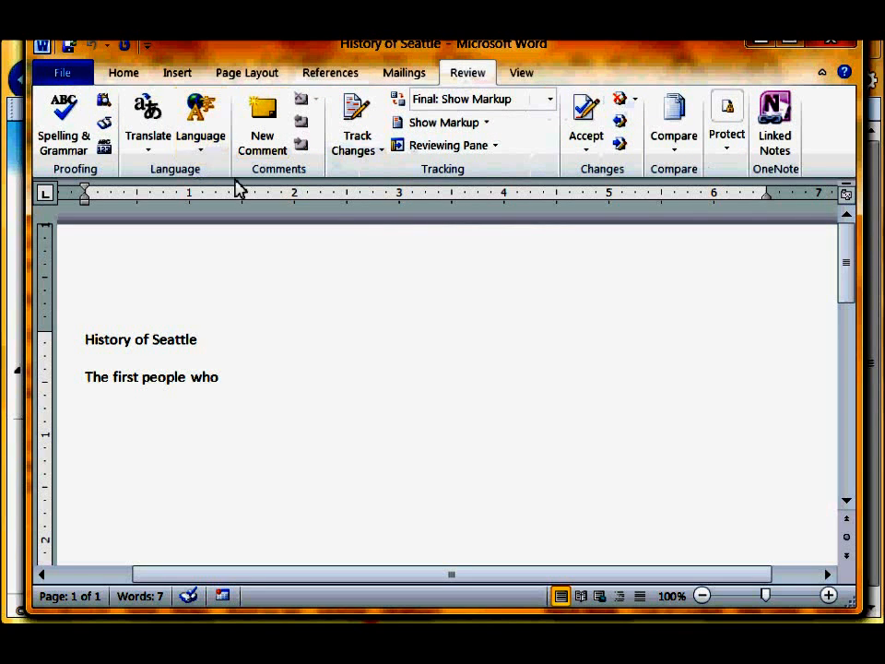
{"action": "left_click", "coordinate": [360, 155]}
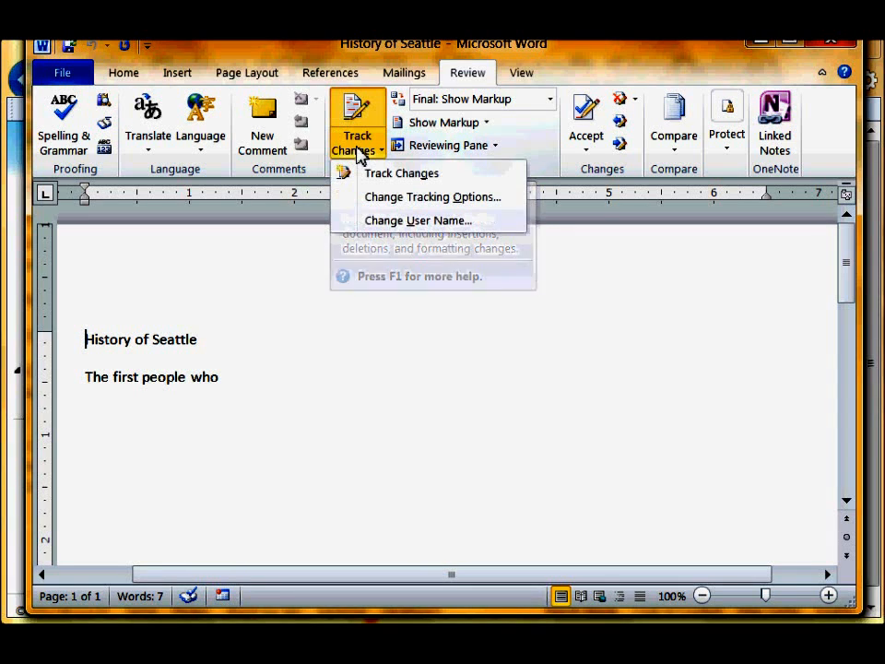
{"action": "left_click", "coordinate": [386, 175]}
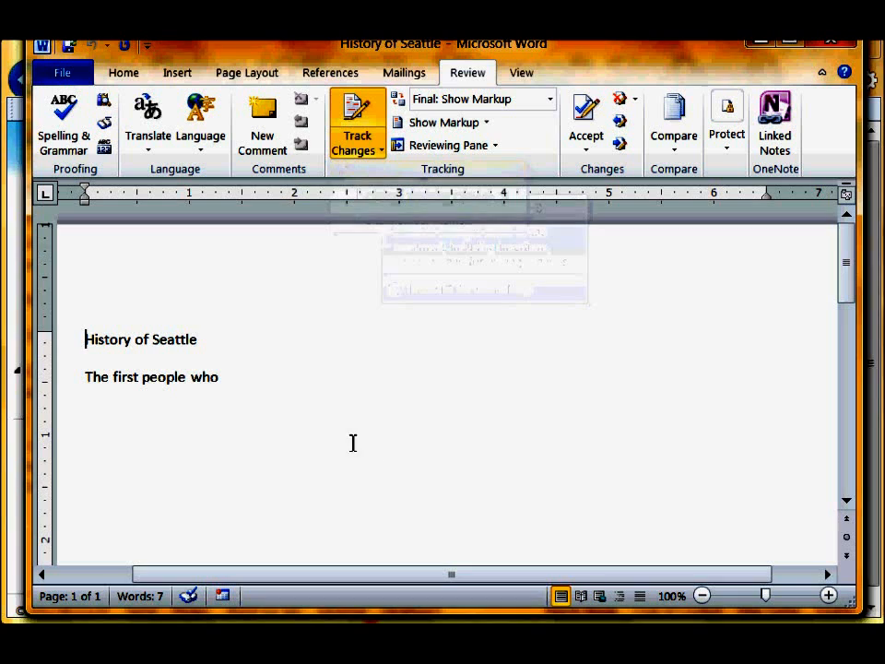
{"action": "left_click", "coordinate": [274, 384]}
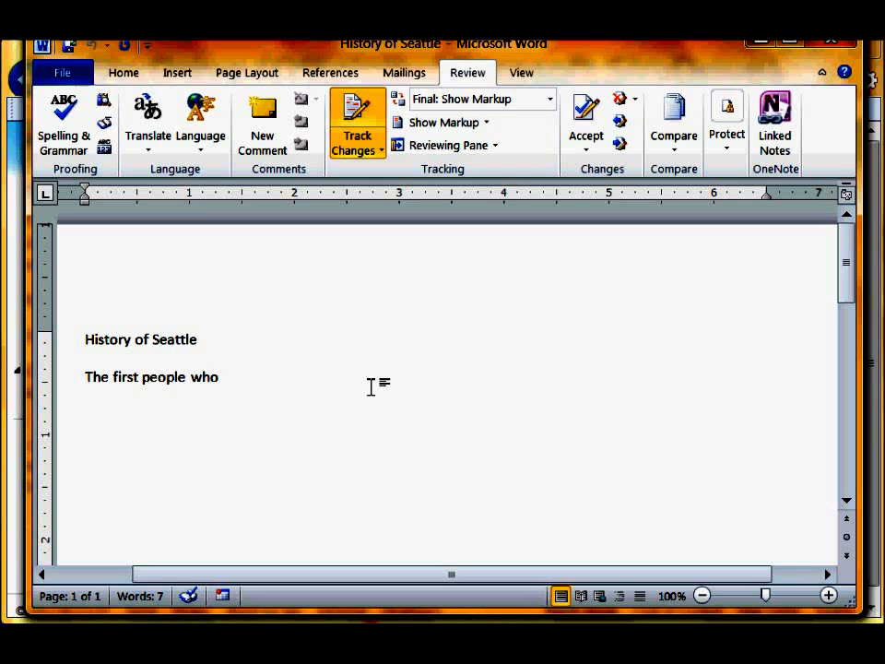
{"action": "type", "text": "settle i"}
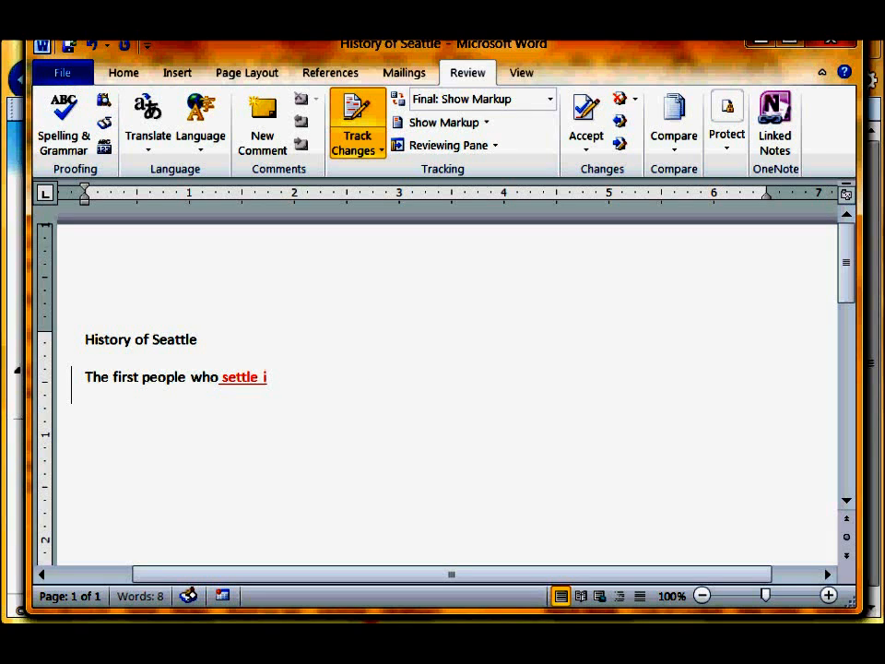
{"action": "type", "text": "n the region is"}
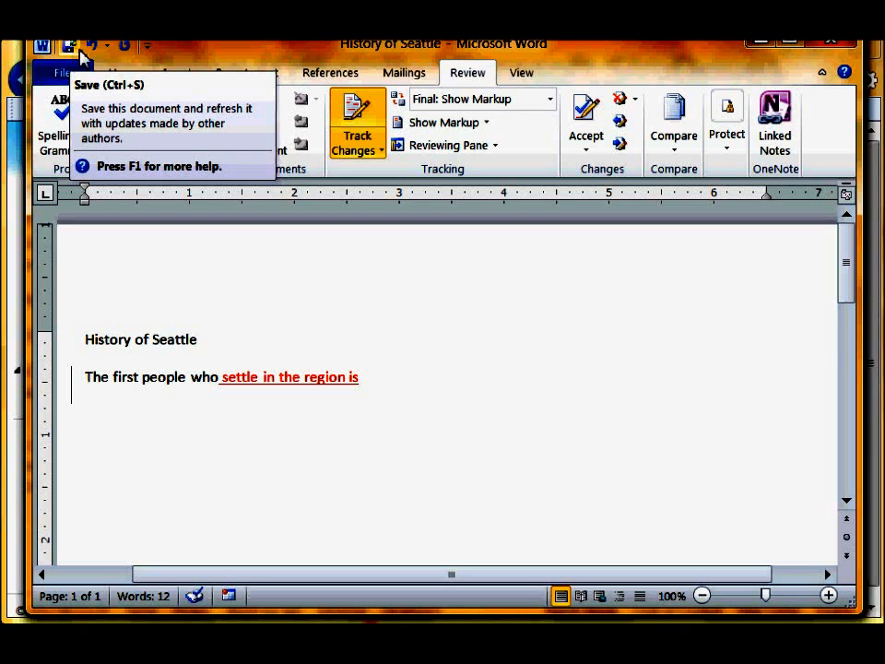
- Save the document with its tracked insertion back to SkyDrive
{"action": "left_click", "coordinate": [76, 51]}
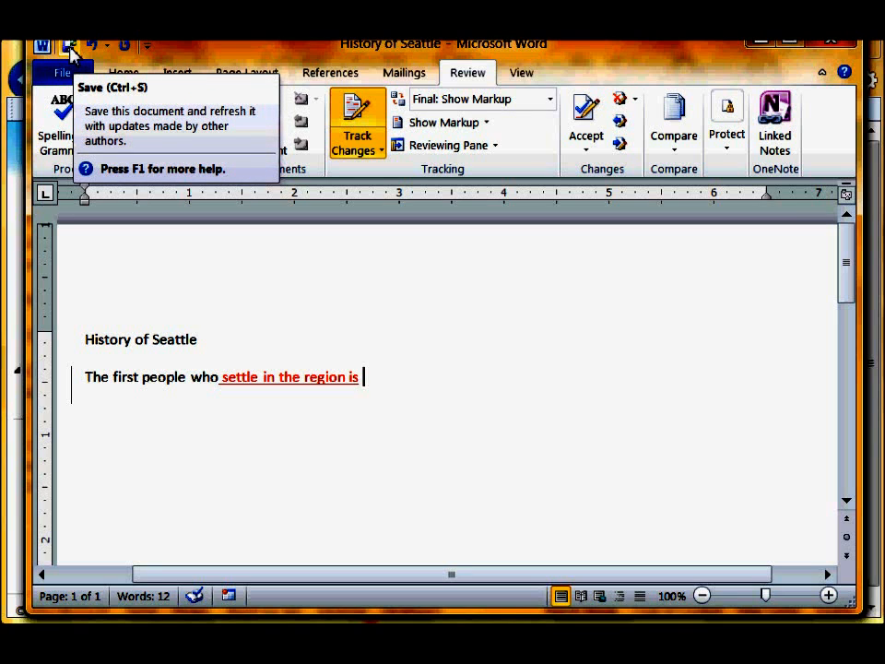
{"action": "left_click", "coordinate": [71, 54]}
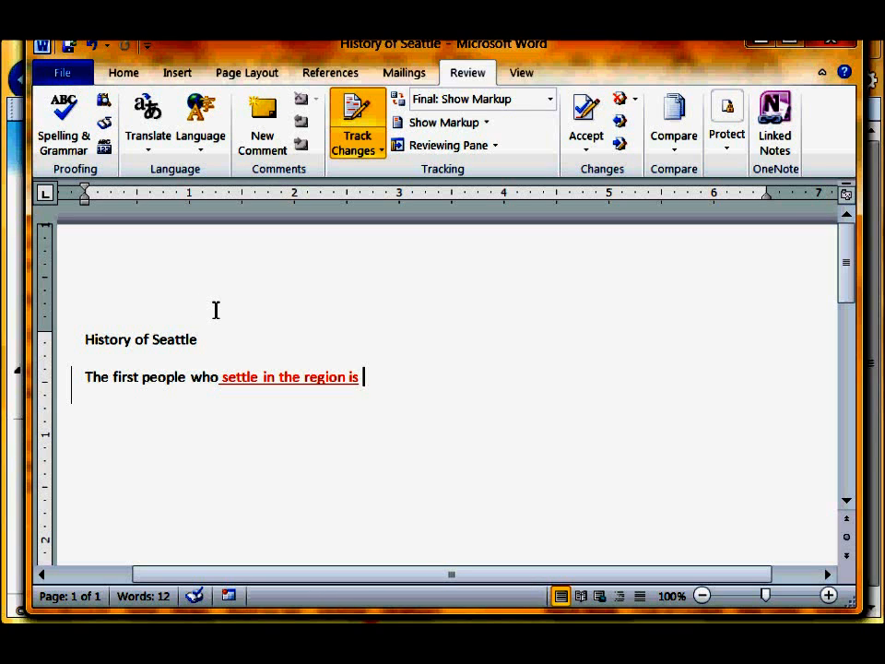
{"action": "left_click", "coordinate": [65, 74]}
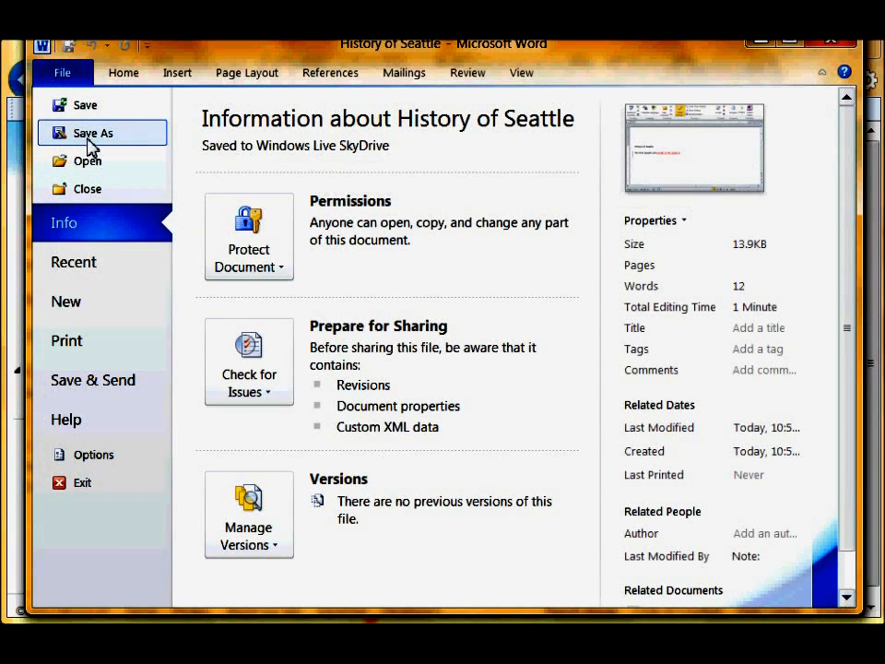
{"action": "key", "text": "Escape"}
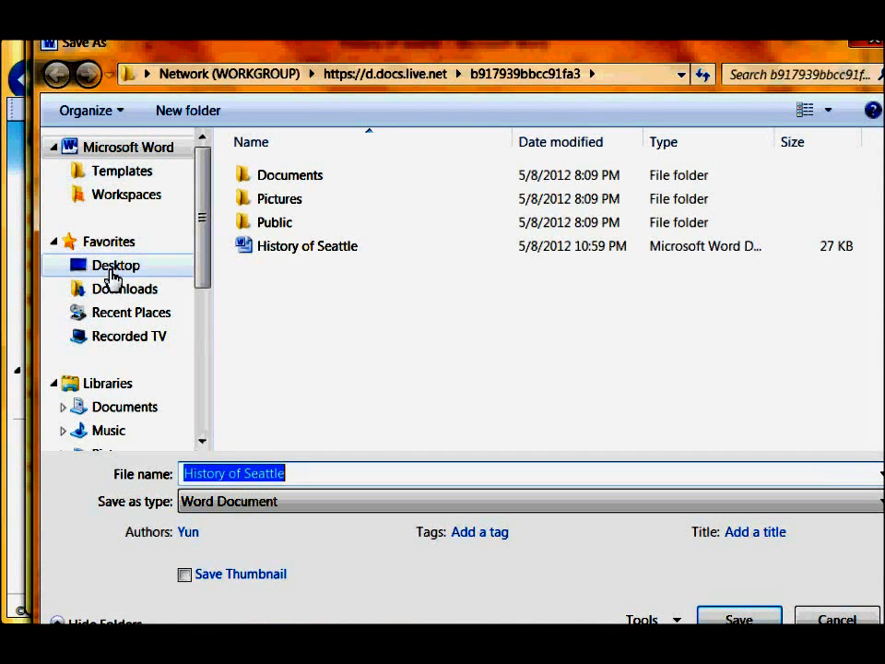
{"action": "left_click", "coordinate": [826, 619]}
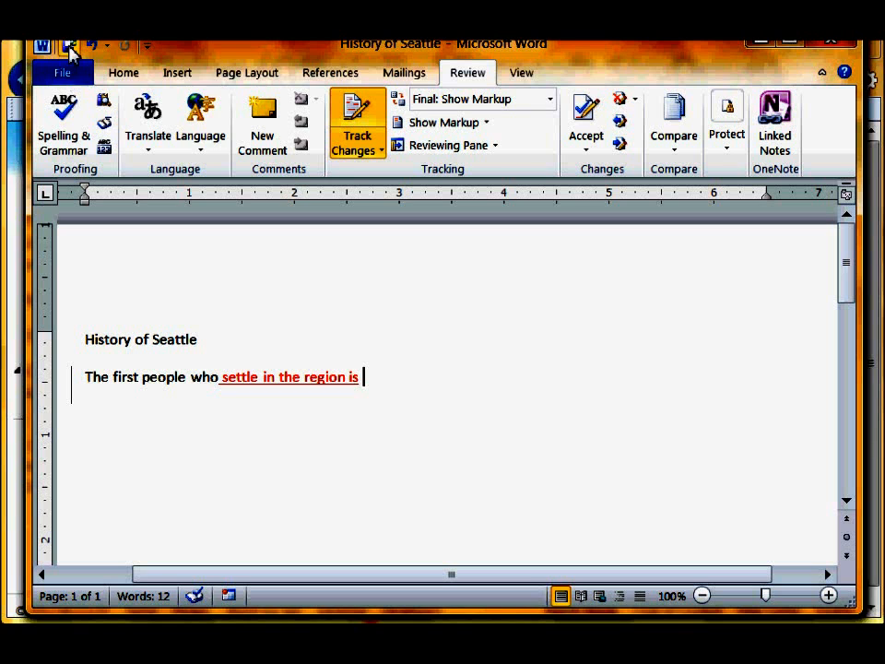
- Close Word, attempt to edit History of Seattle in the browser, and dismiss the tracked-changes error
{"action": "left_click", "coordinate": [831, 41]}
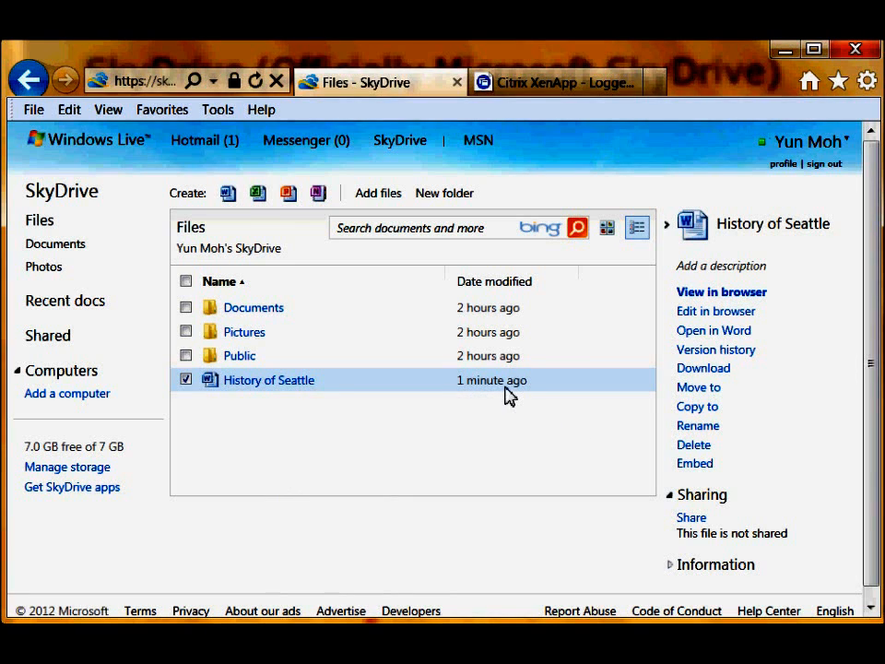
{"action": "left_click", "coordinate": [268, 388]}
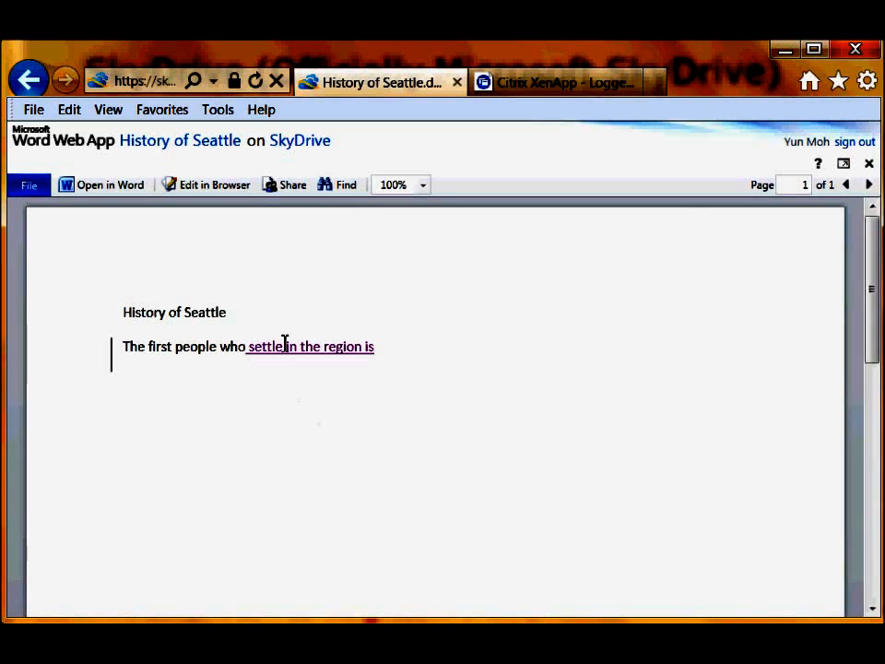
{"action": "left_click", "coordinate": [194, 187]}
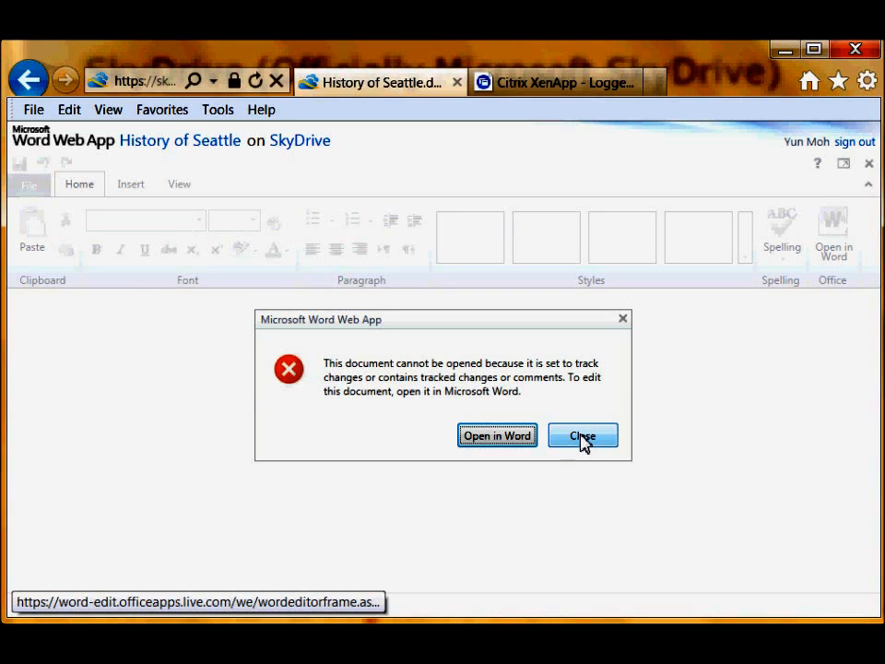
{"action": "left_click", "coordinate": [583, 437]}
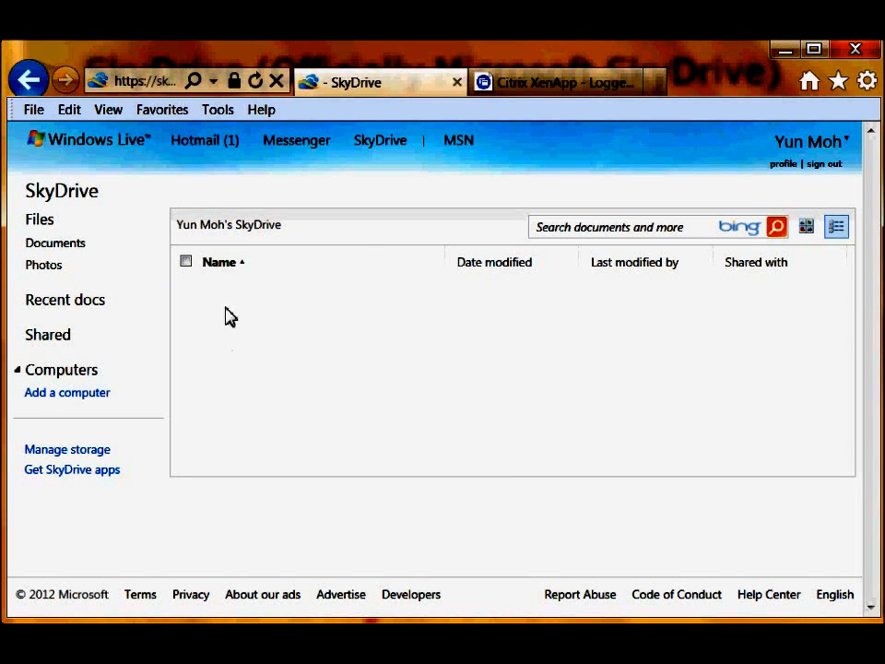
- Reopen History of Seattle for viewing and display its File menu options
{"action": "left_click", "coordinate": [225, 381]}
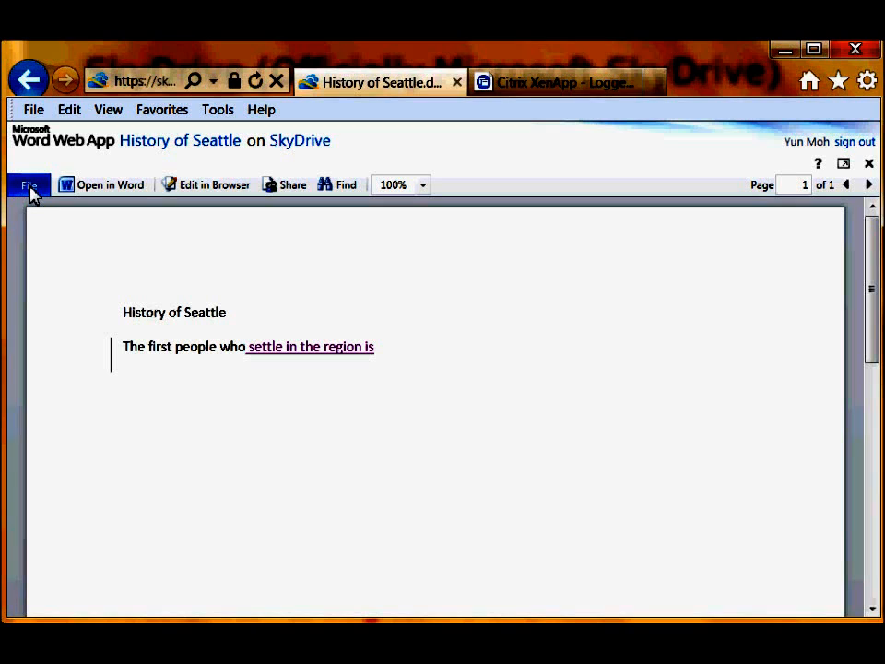
{"action": "left_click", "coordinate": [30, 187]}
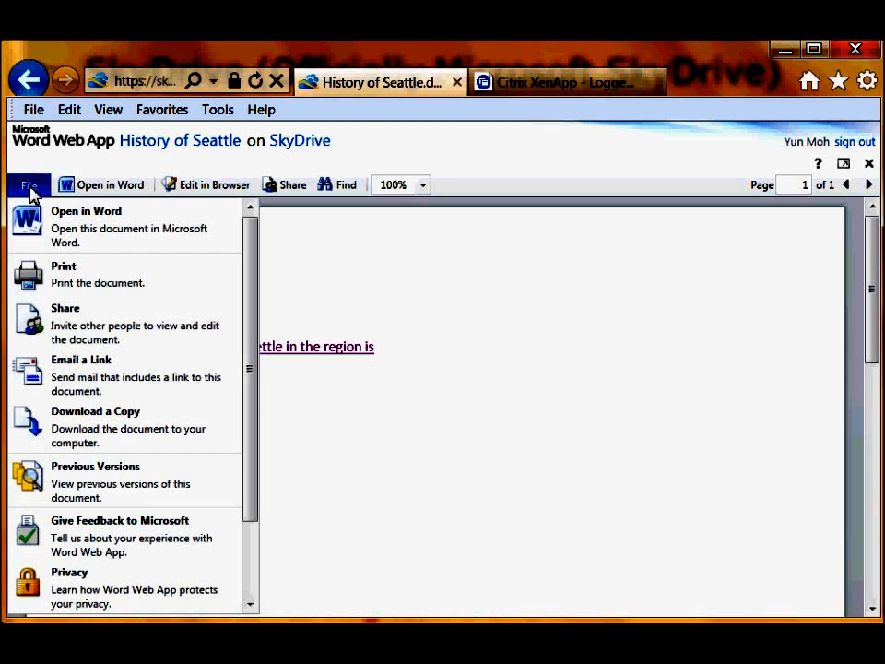
- Email the recipient an editable link to History of Seattle with the note 'Here is my report.'
{"action": "left_click", "coordinate": [66, 321]}
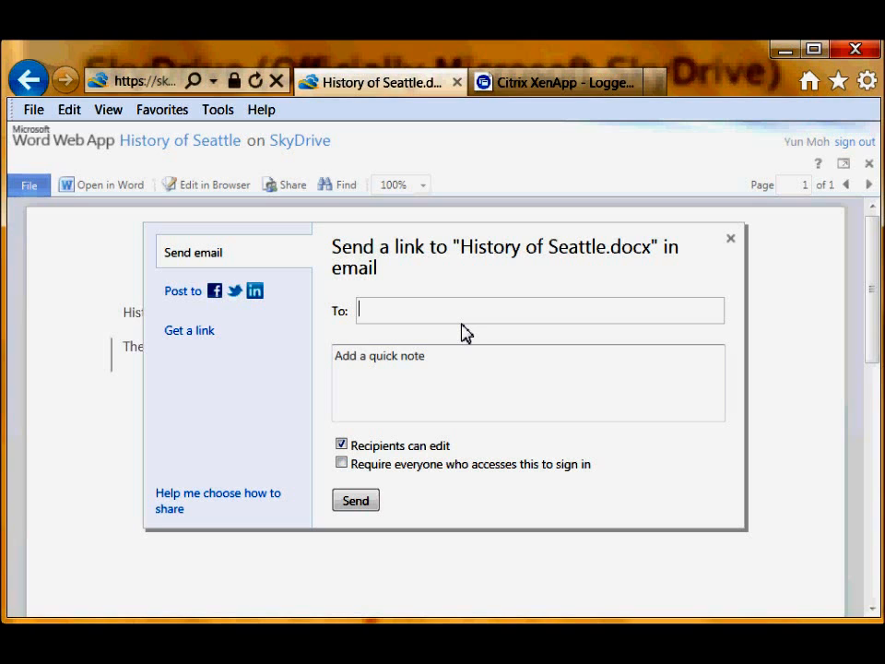
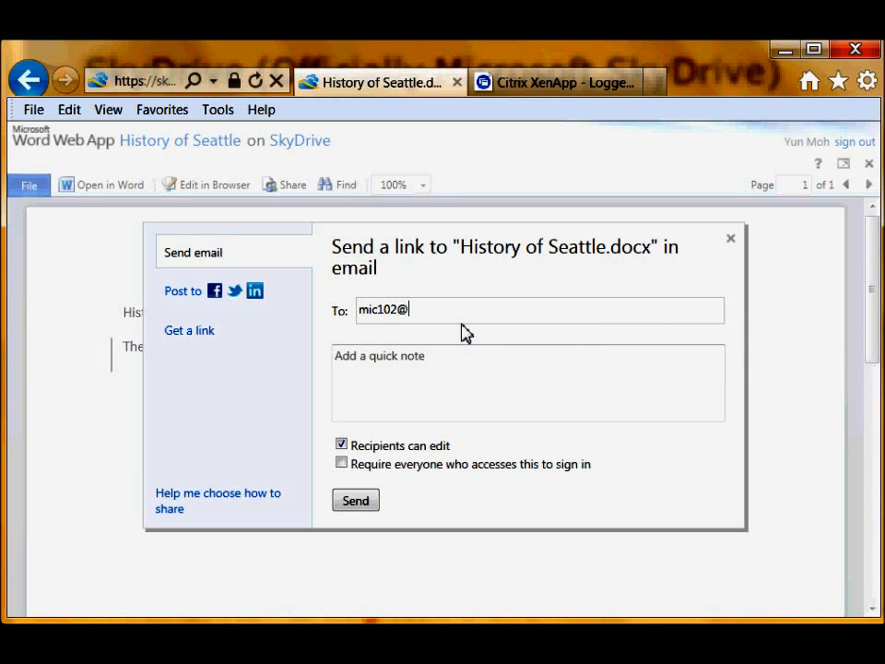
{"action": "left_click_drag", "start_coordinate": [410, 309], "coordinate": [486, 318]}
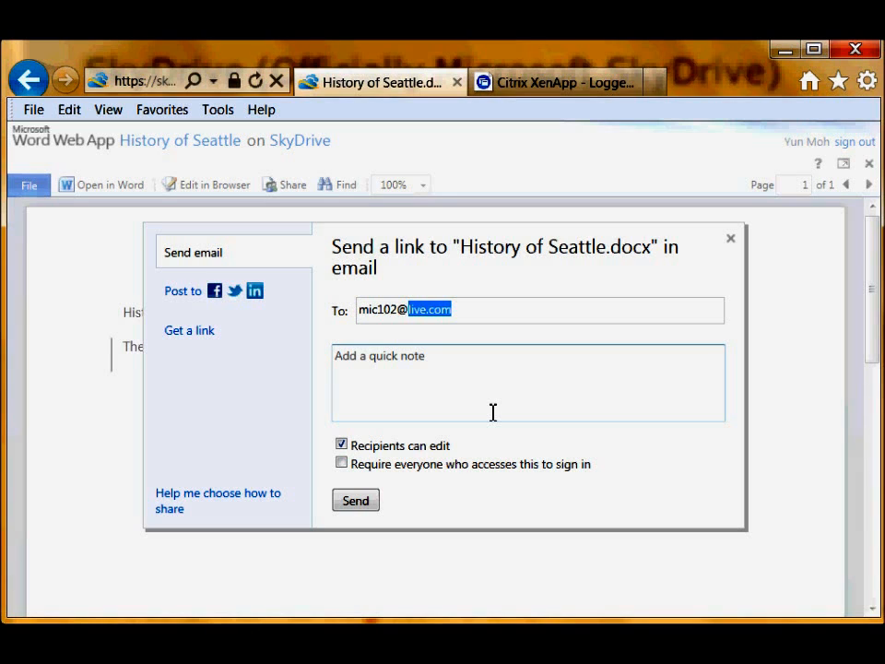
{"action": "left_click", "coordinate": [496, 362]}
{"action": "type", "text": "Her"}
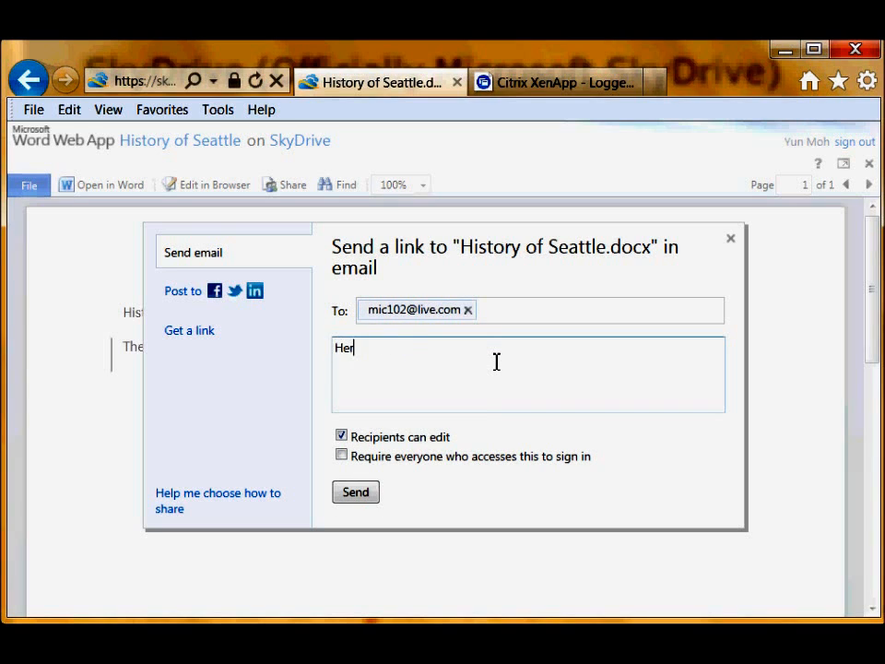
{"action": "type", "text": "e is my report."}
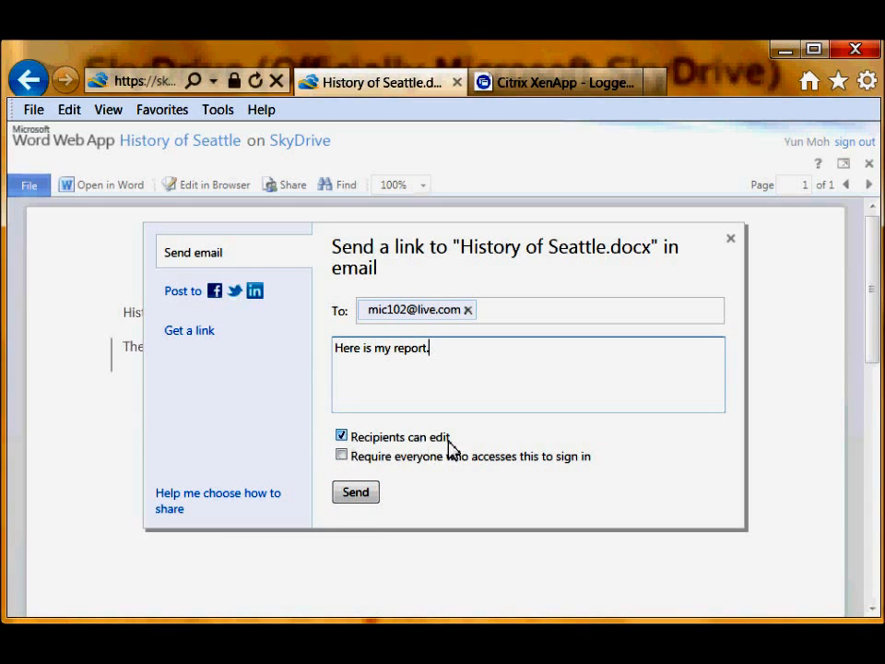
{"action": "left_click", "coordinate": [355, 496]}
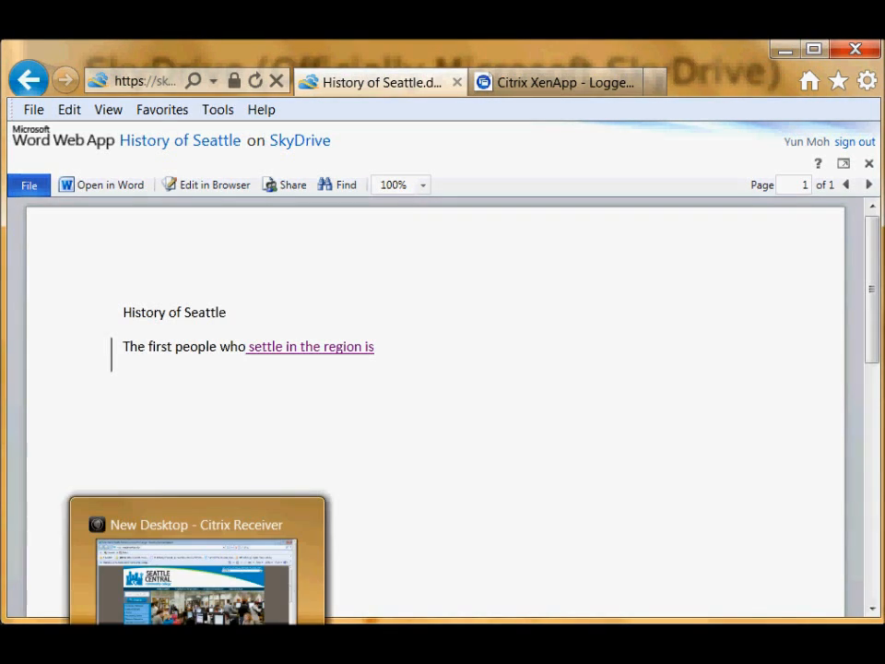
- On the Citrix desktop, go to live.com in Internet Explorer
{"action": "left_click", "coordinate": [199, 632]}
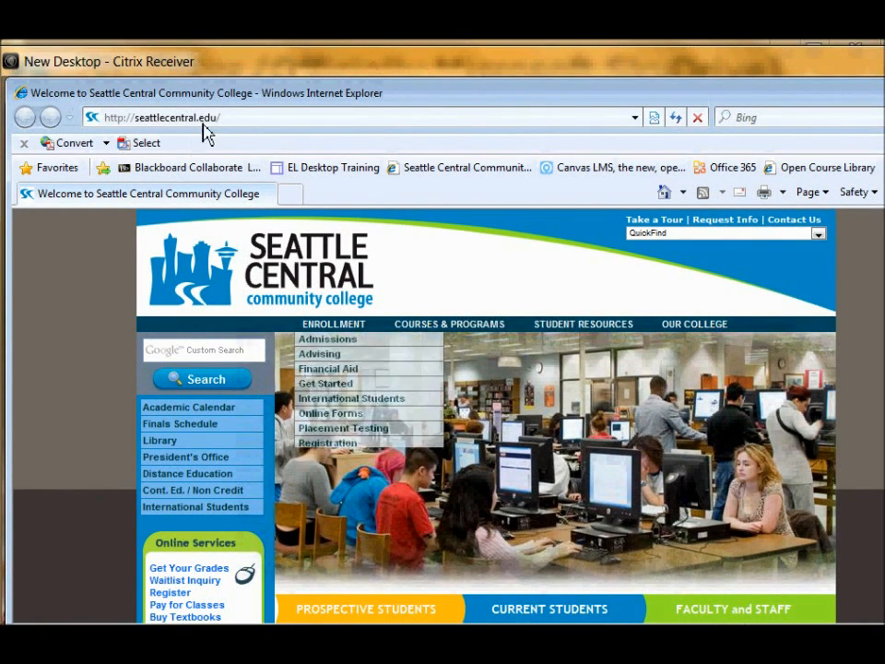
{"action": "left_click", "coordinate": [259, 118]}
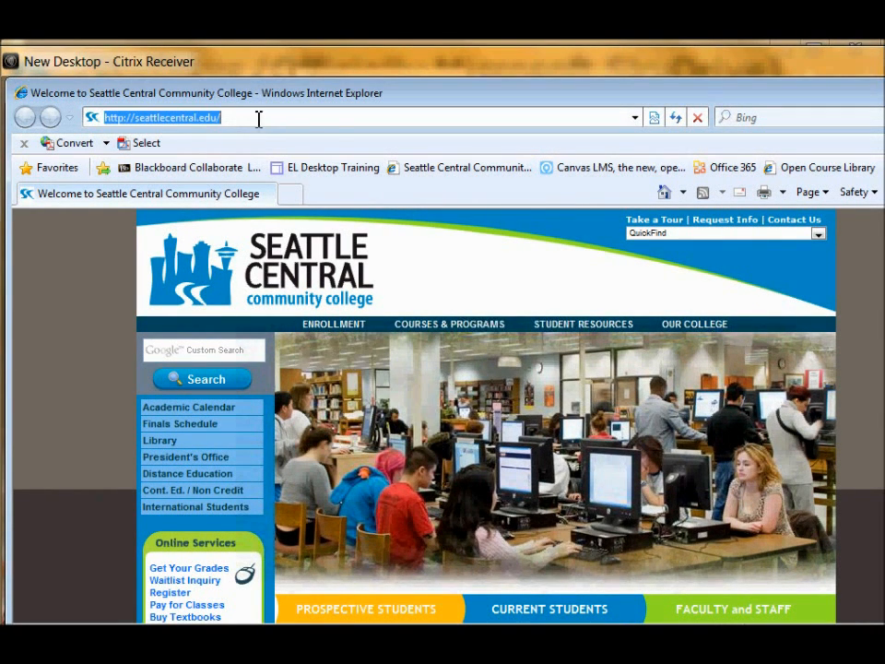
{"action": "type", "text": "live.com"}
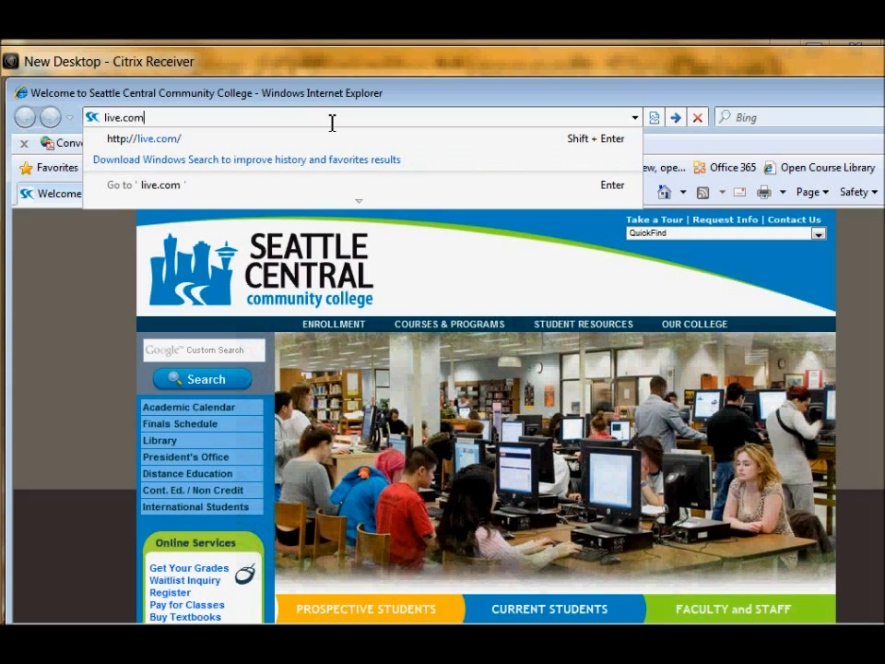
{"action": "key", "text": "Return"}
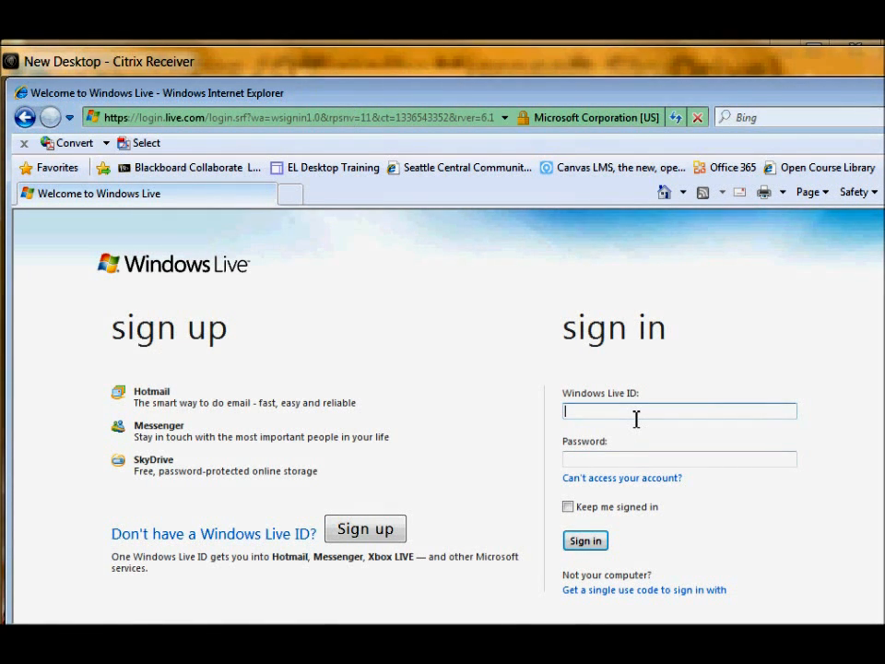
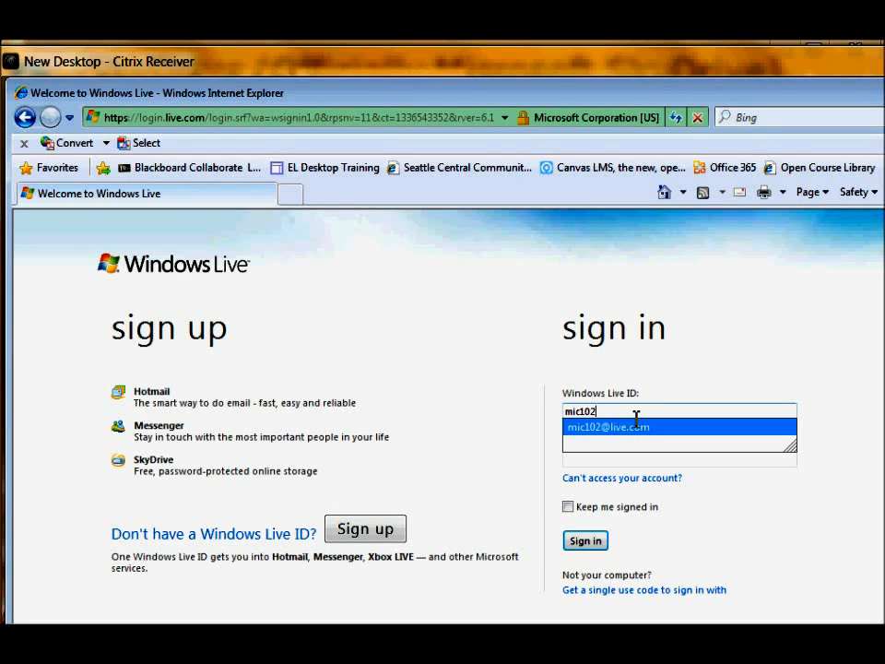
- Sign in with the recipient's Live ID and account password
{"action": "left_click", "coordinate": [637, 422]}
{"action": "left_click", "coordinate": [619, 464]}
{"action": "type", "text": "•••••••"}
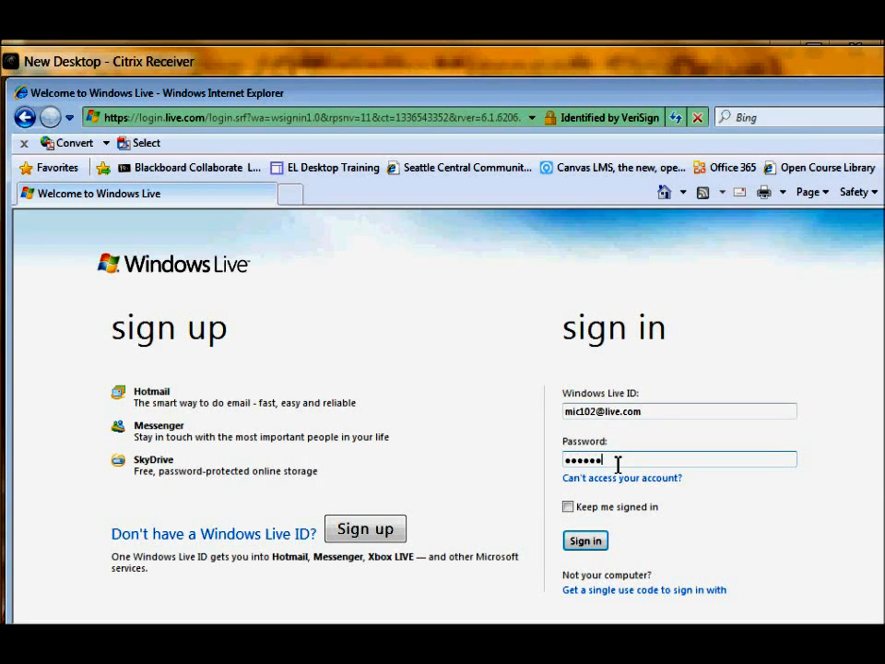
{"action": "left_click", "coordinate": [592, 544]}
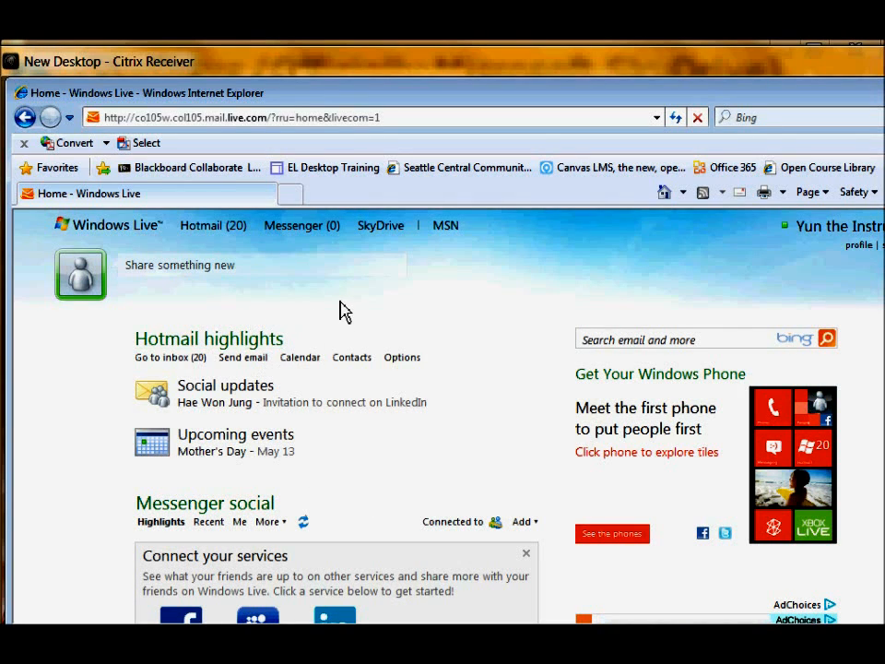
- Open the sharing email in the Hotmail inbox, always allow its sender, and follow the History of Seattle.docx link
{"action": "left_click", "coordinate": [222, 241]}
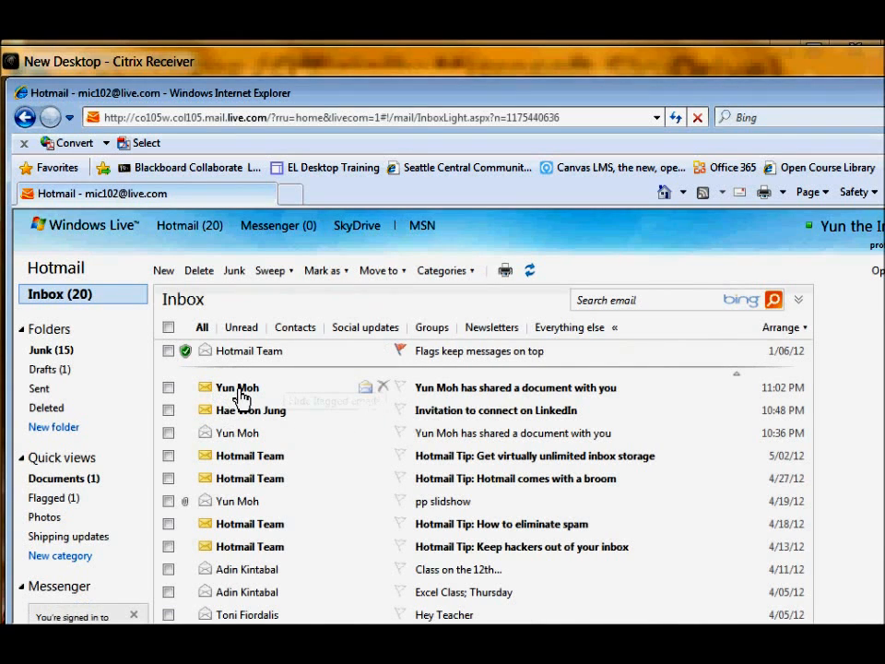
{"action": "left_click", "coordinate": [459, 395]}
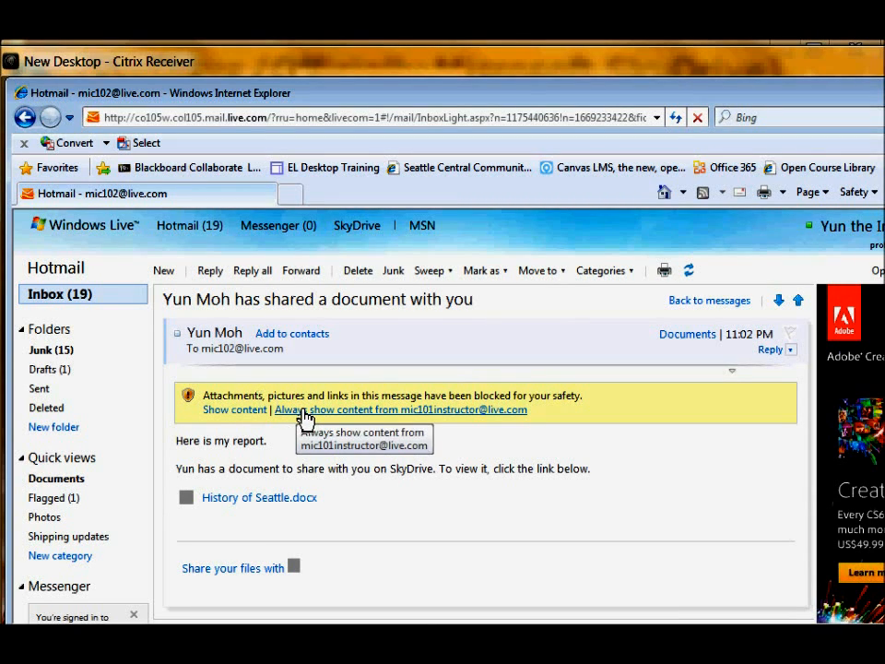
{"action": "left_click", "coordinate": [305, 417]}
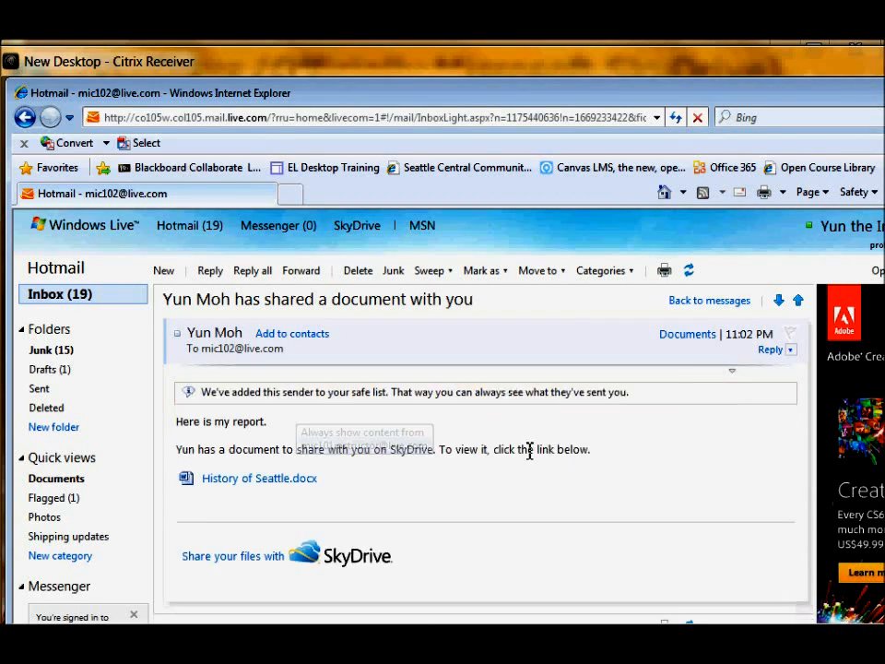
{"action": "left_click", "coordinate": [264, 482]}
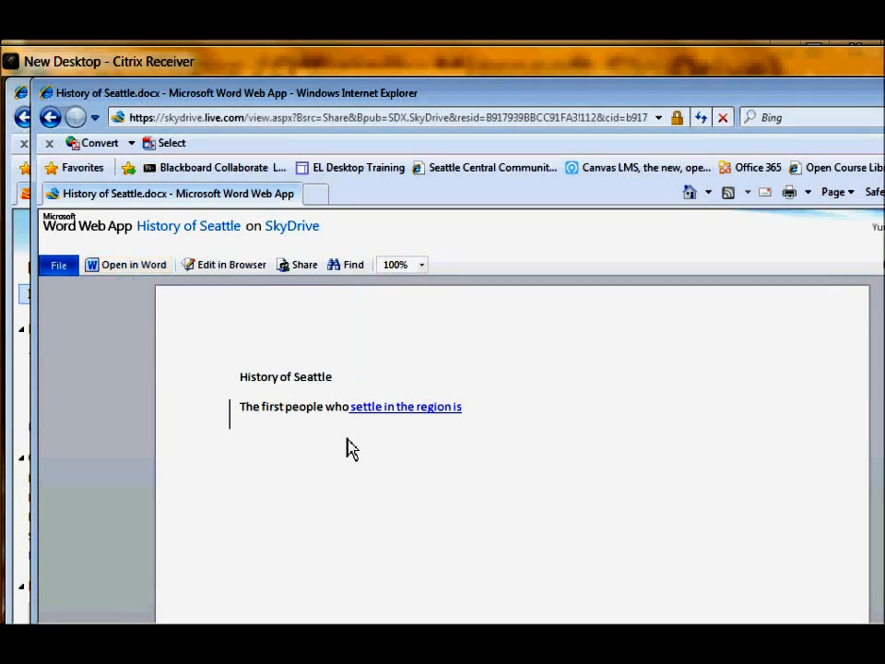
- Open the shared History of Seattle in desktop Word with the signed-in account, then reposition the window
{"action": "left_click", "coordinate": [134, 264]}
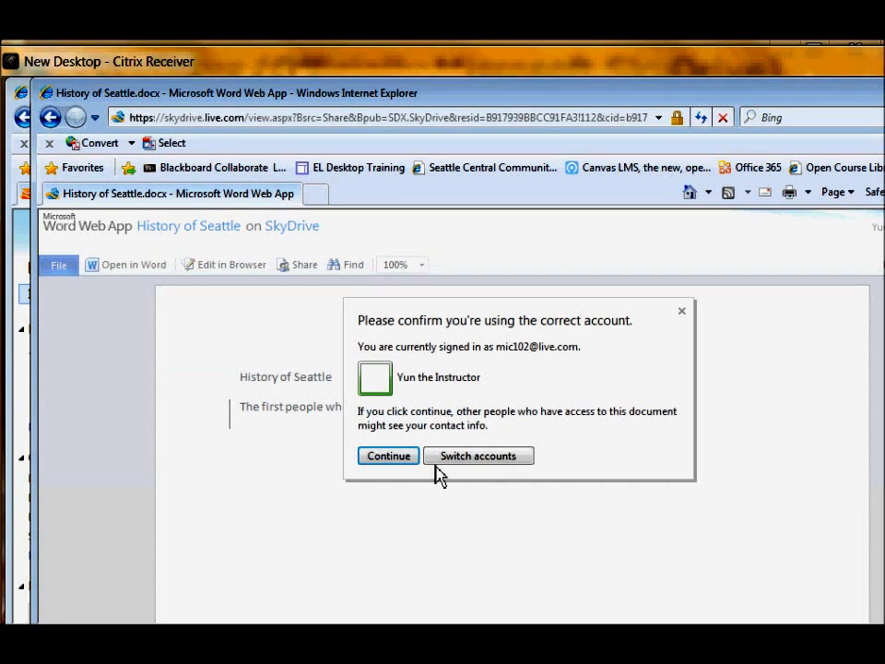
{"action": "left_click", "coordinate": [404, 459]}
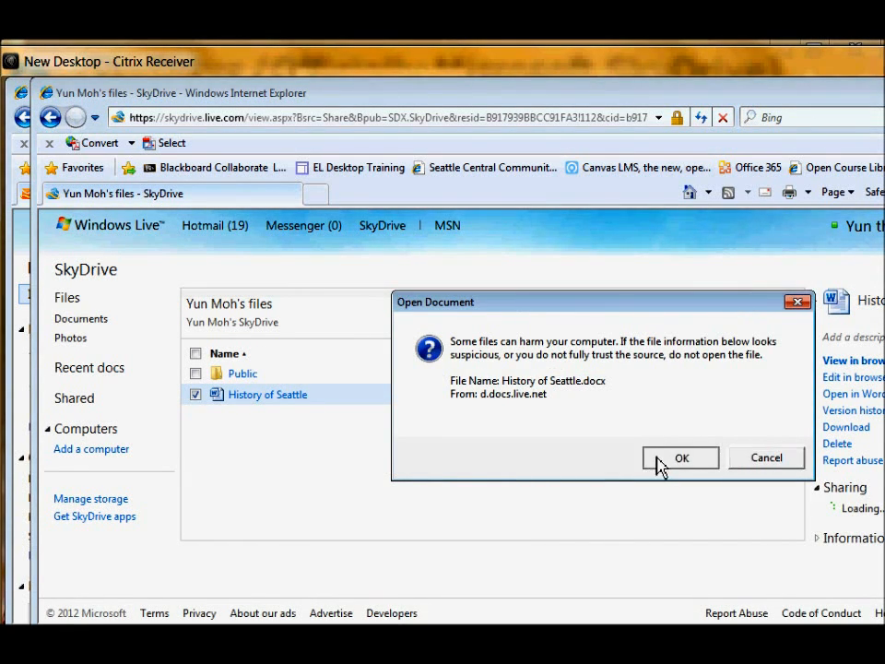
{"action": "left_click", "coordinate": [660, 465]}
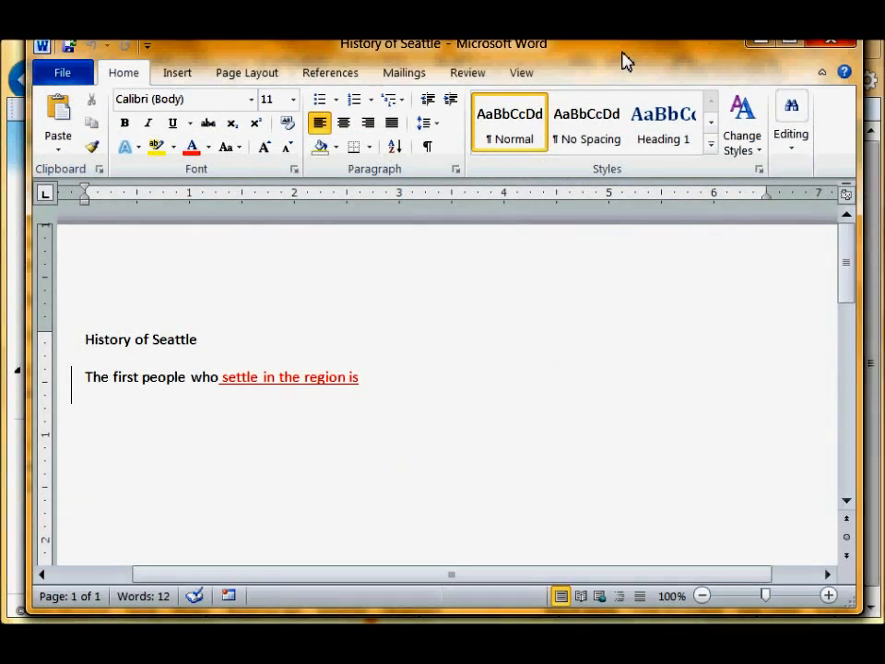
{"action": "left_click_drag", "start_coordinate": [623, 61], "coordinate": [630, 117]}
- Place the caret after the insertion and bring up the Review tab's Track Changes options
{"action": "left_click", "coordinate": [504, 437]}
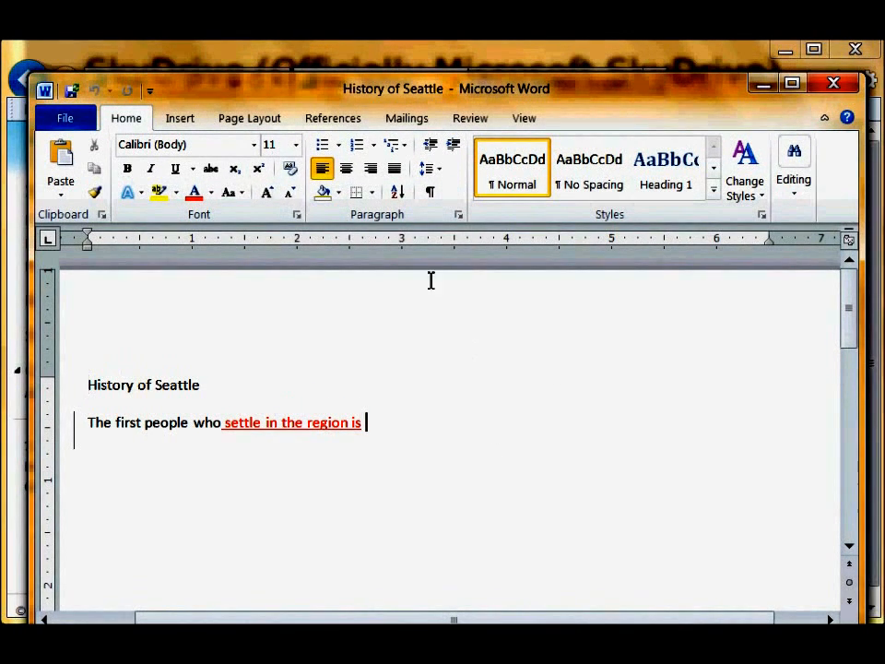
{"action": "left_click", "coordinate": [180, 121]}
{"action": "left_click", "coordinate": [241, 123]}
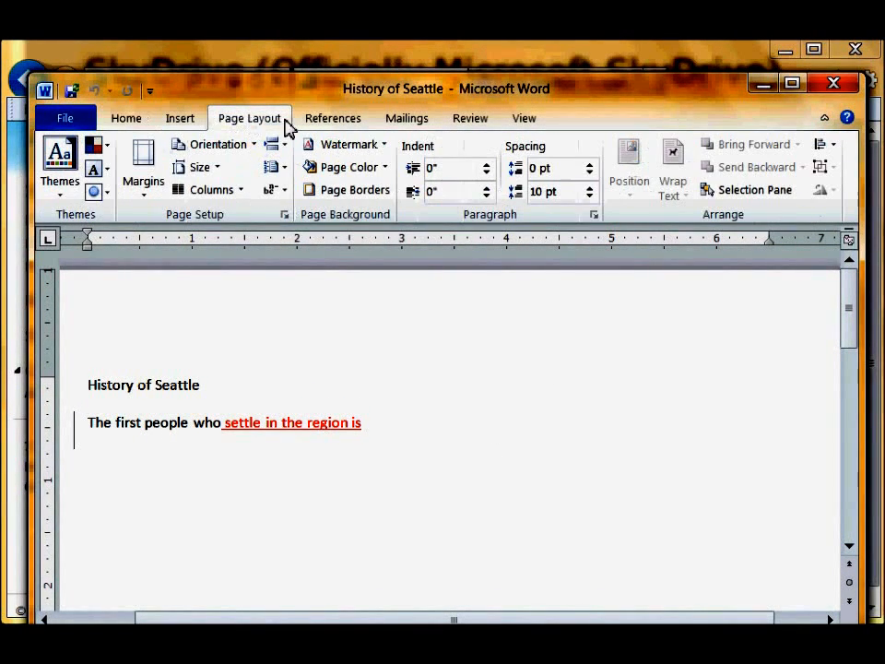
{"action": "left_click", "coordinate": [332, 119]}
{"action": "left_click", "coordinate": [405, 124]}
{"action": "left_click", "coordinate": [475, 124]}
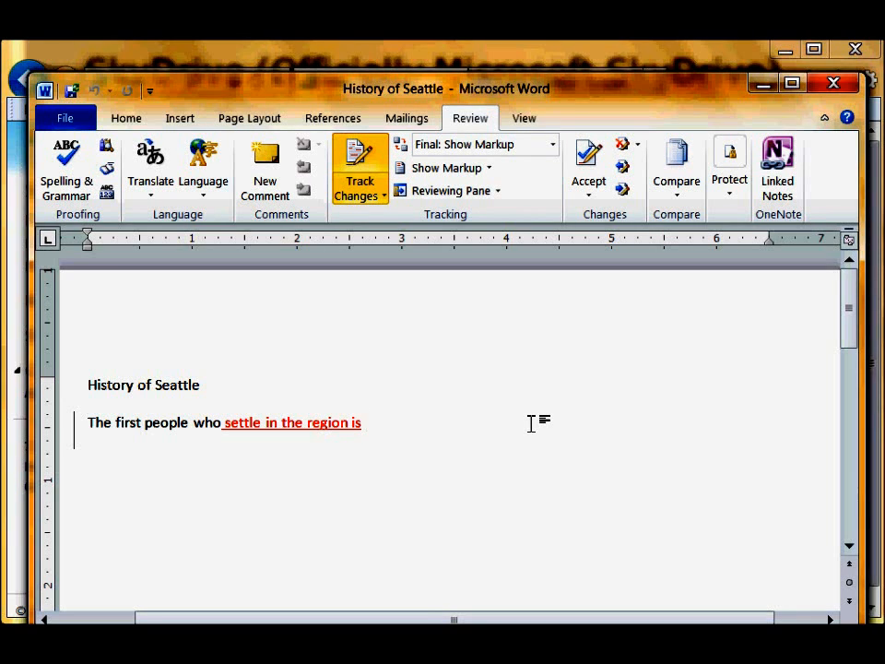
{"action": "left_click", "coordinate": [378, 199]}
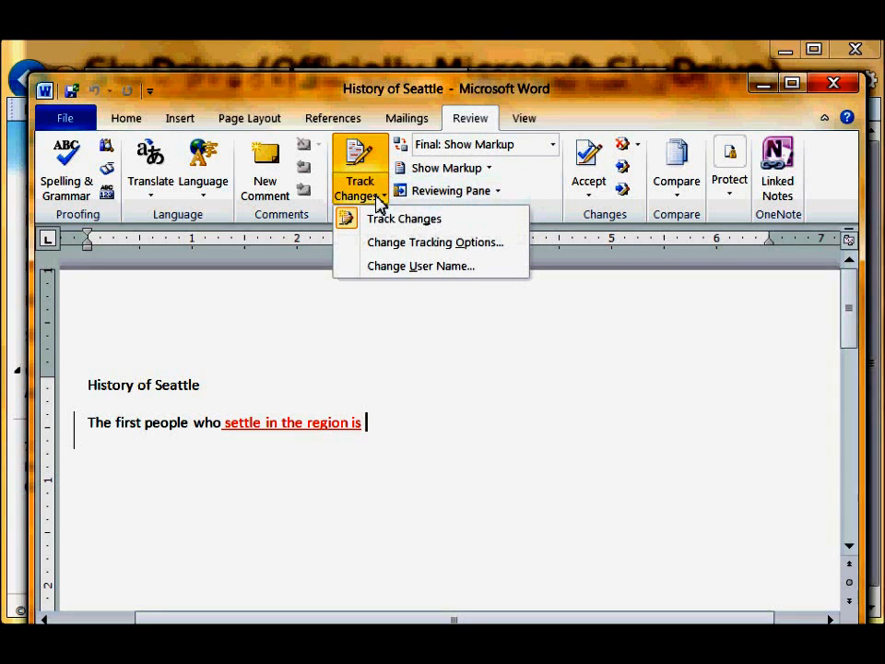
{"action": "left_click", "coordinate": [546, 201]}
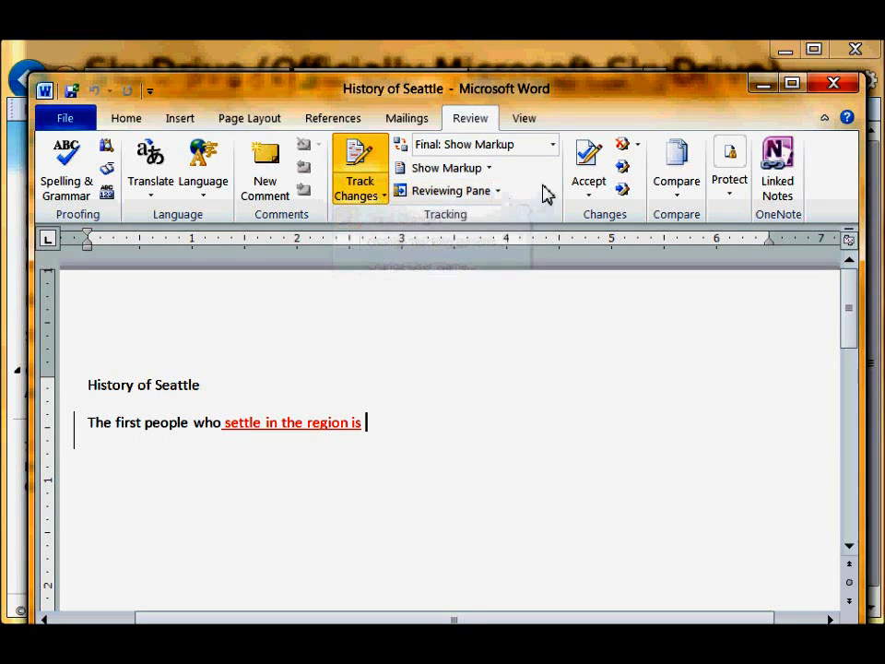
- Try accepting the tracked revision twice, continuing the search from the document start
{"action": "left_click", "coordinate": [591, 166]}
{"action": "left_click", "coordinate": [416, 373]}
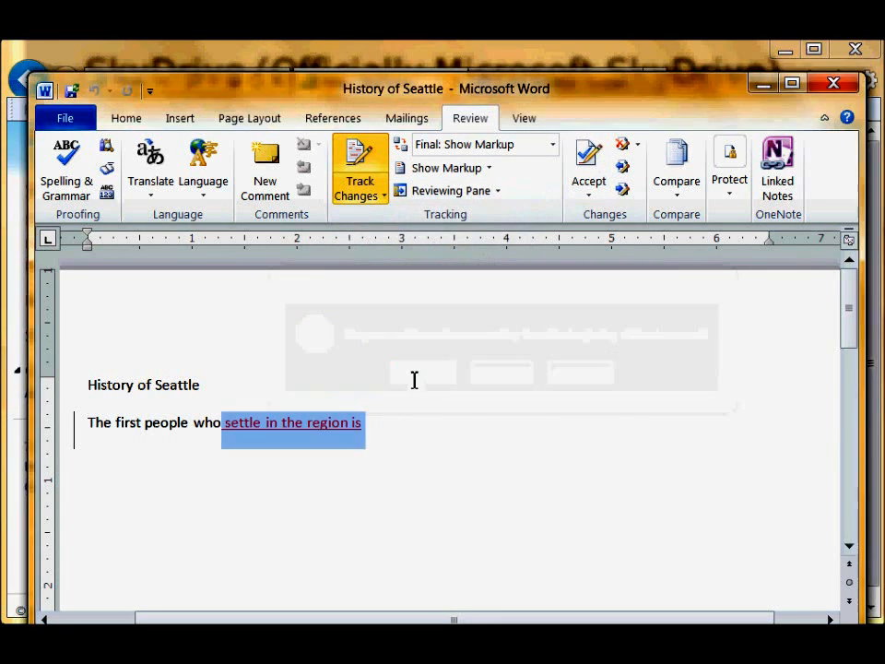
{"action": "left_click", "coordinate": [425, 434]}
{"action": "left_click", "coordinate": [586, 158]}
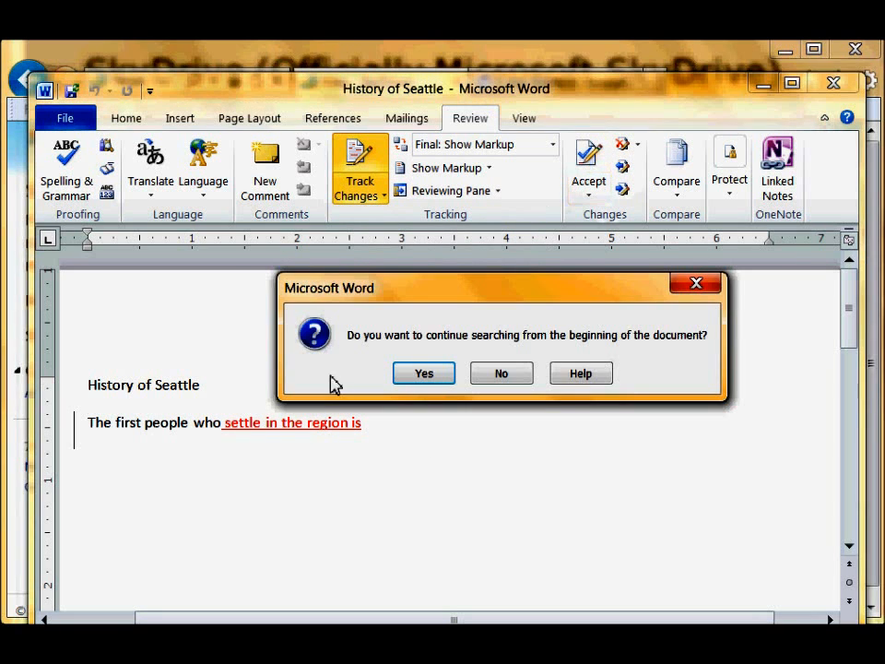
{"action": "left_click", "coordinate": [426, 373]}
{"action": "left_click", "coordinate": [408, 426]}
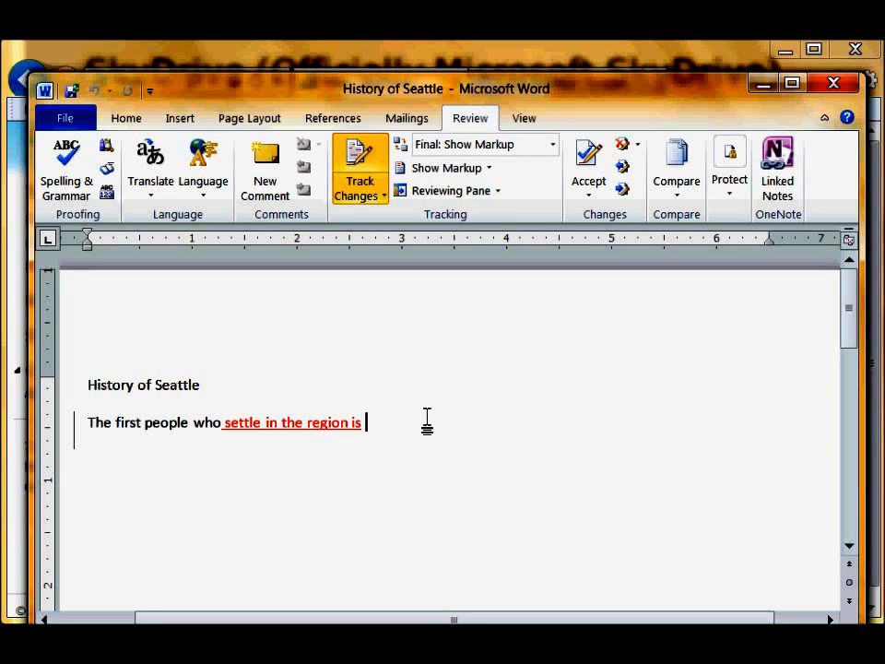
- Add 'from Alaska.' to the tracked insertion, select 'Alaska.', save History of Seattle, and close Word
{"action": "type", "text": "from A"}
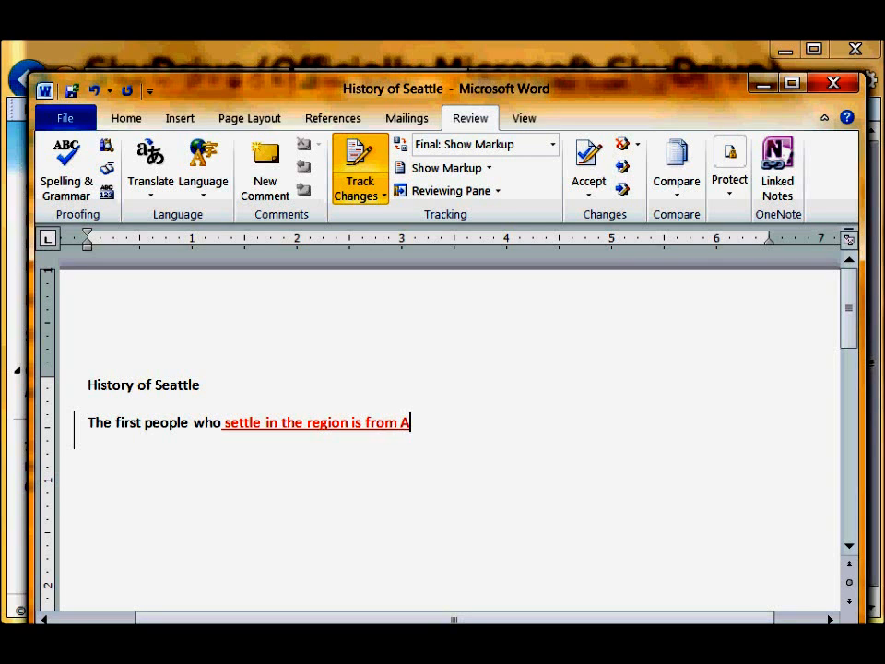
{"action": "type", "text": "laska."}
{"action": "left_click_drag", "start_coordinate": [461, 424], "coordinate": [401, 423]}
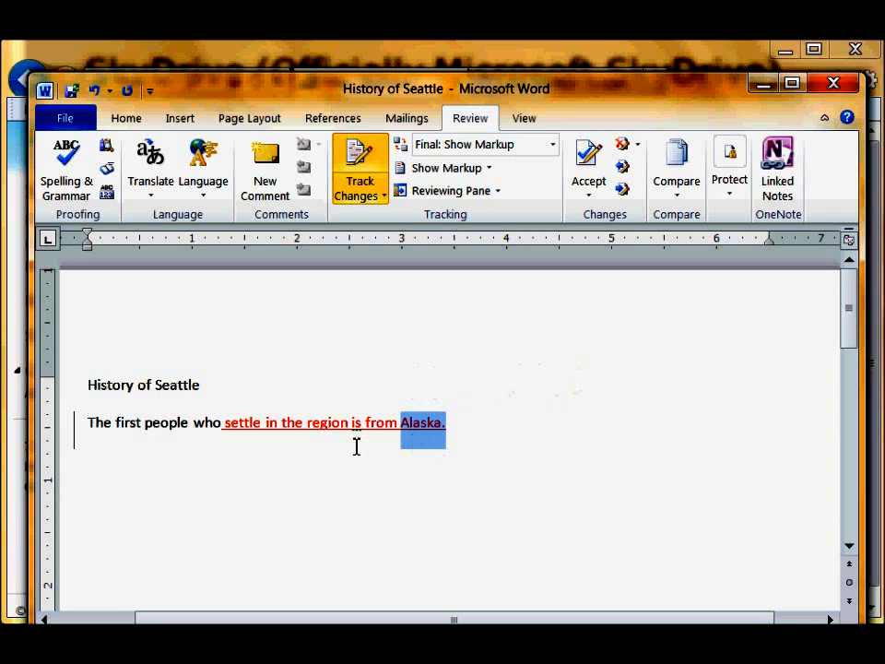
{"action": "left_click", "coordinate": [74, 92]}
{"action": "left_click", "coordinate": [839, 87]}
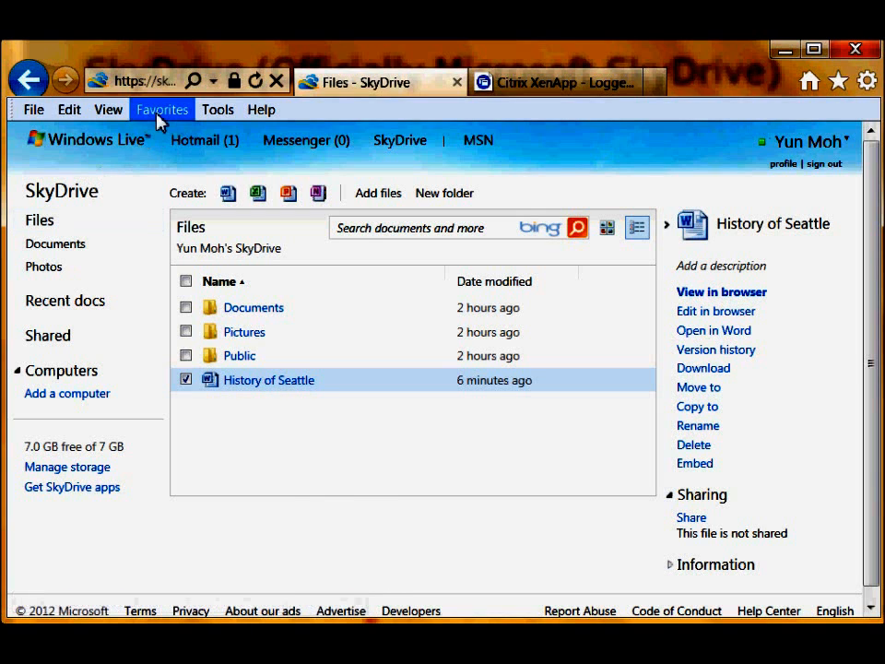
- Create a new blank Word document named Document1, then return to the SkyDrive file list
{"action": "left_click", "coordinate": [228, 194]}
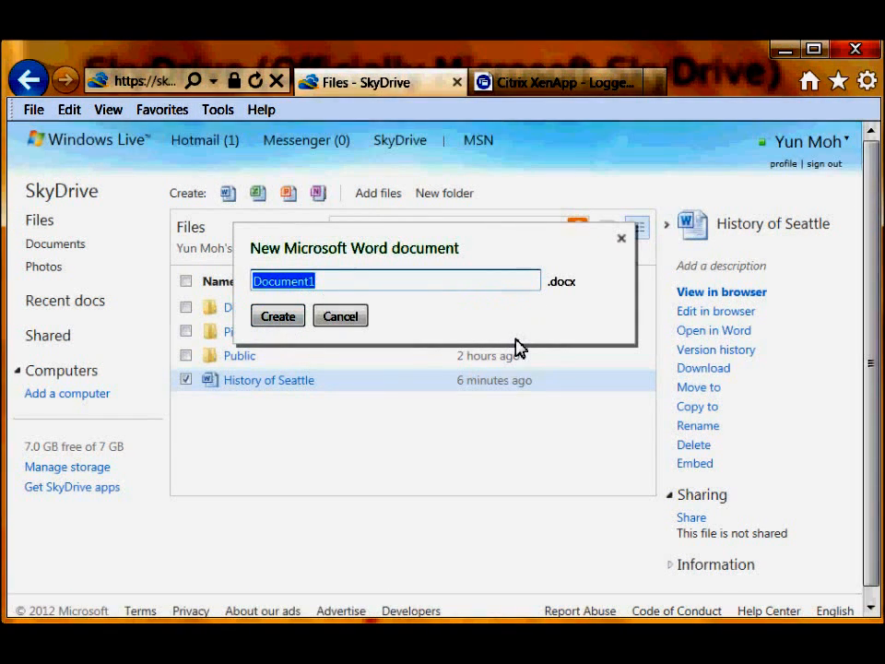
{"action": "left_click", "coordinate": [278, 316]}
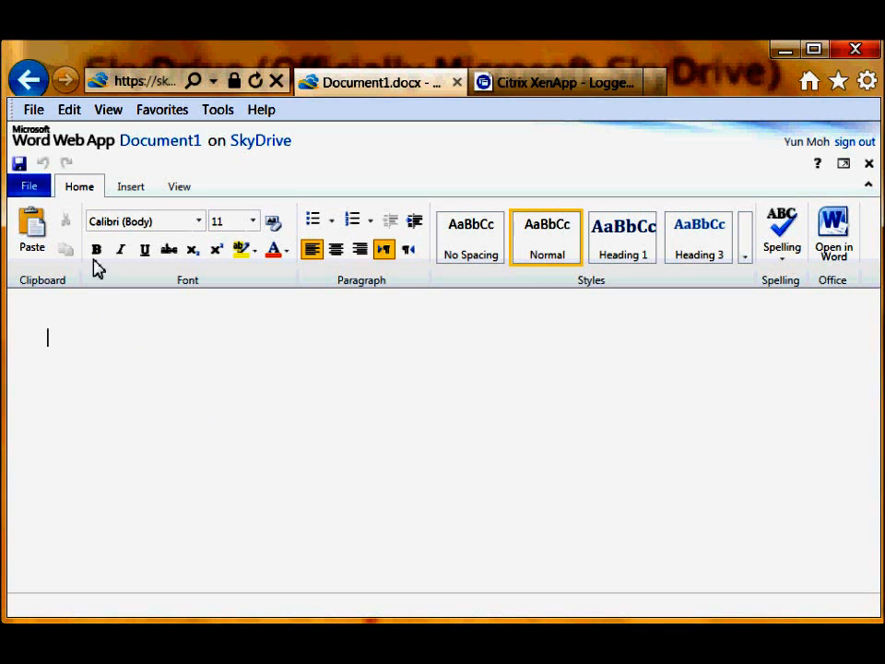
{"action": "left_click", "coordinate": [27, 186]}
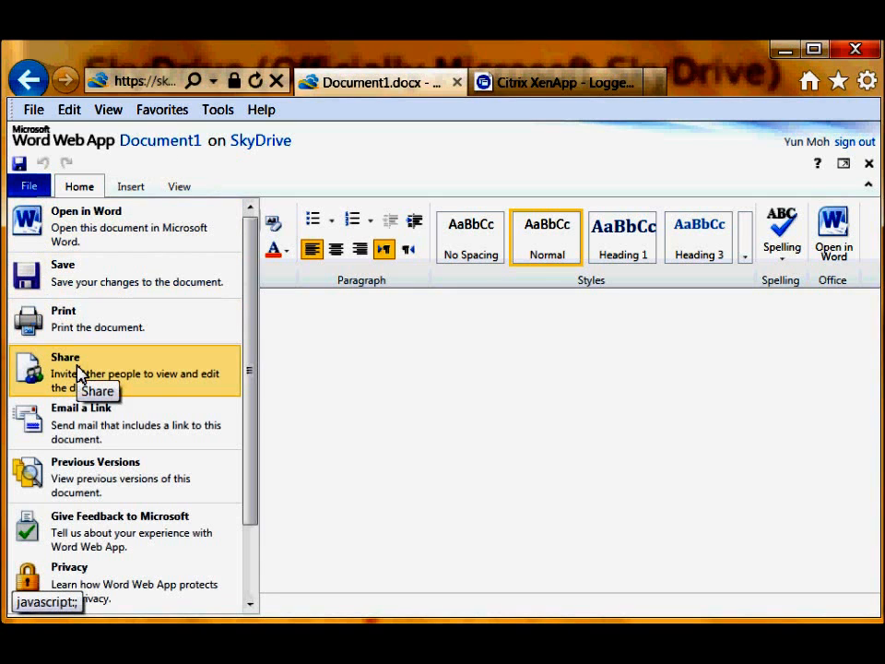
{"action": "left_click", "coordinate": [310, 392]}
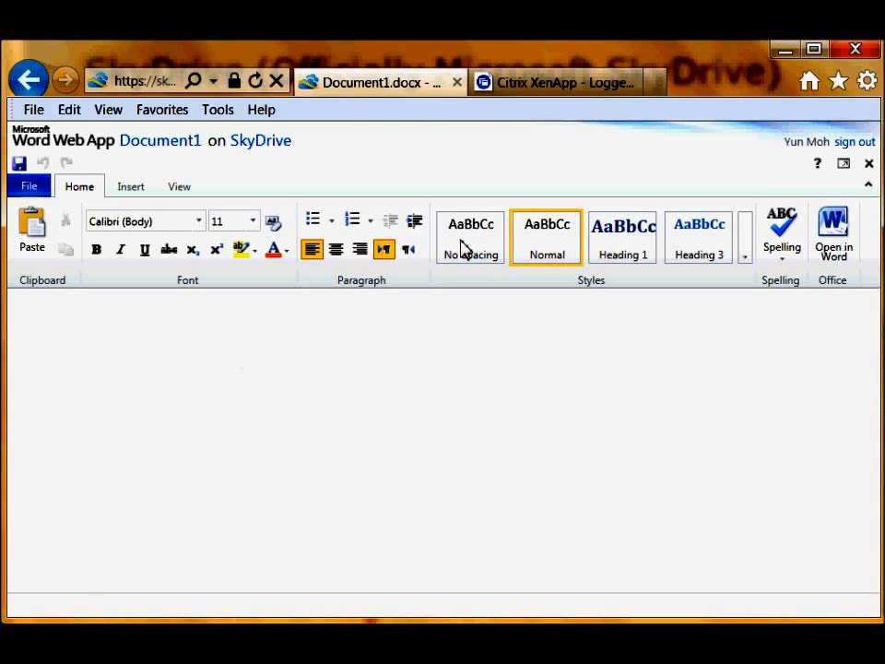
{"action": "left_click", "coordinate": [258, 148]}
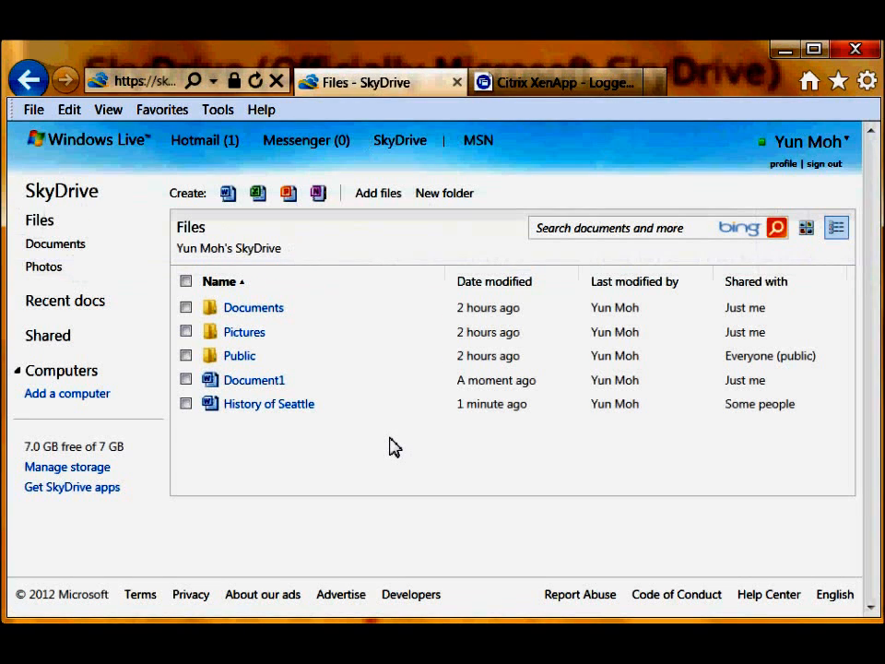
- Open the Documents folder from the SkyDrive Files list
{"action": "left_click", "coordinate": [249, 312]}
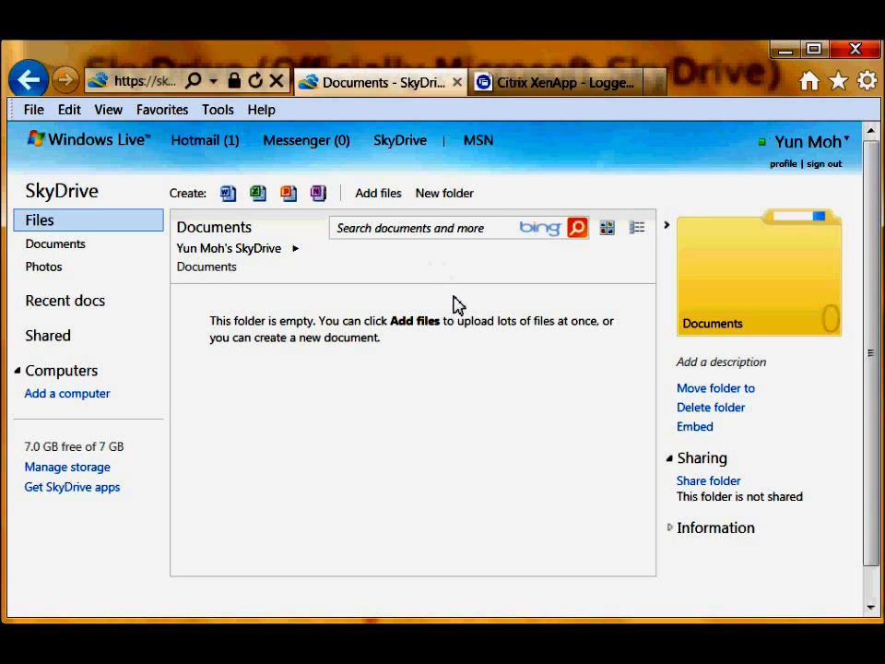
- Create a new folder named MIC 101 inside Documents
{"action": "left_click", "coordinate": [459, 195]}
{"action": "left_click", "coordinate": [445, 193]}
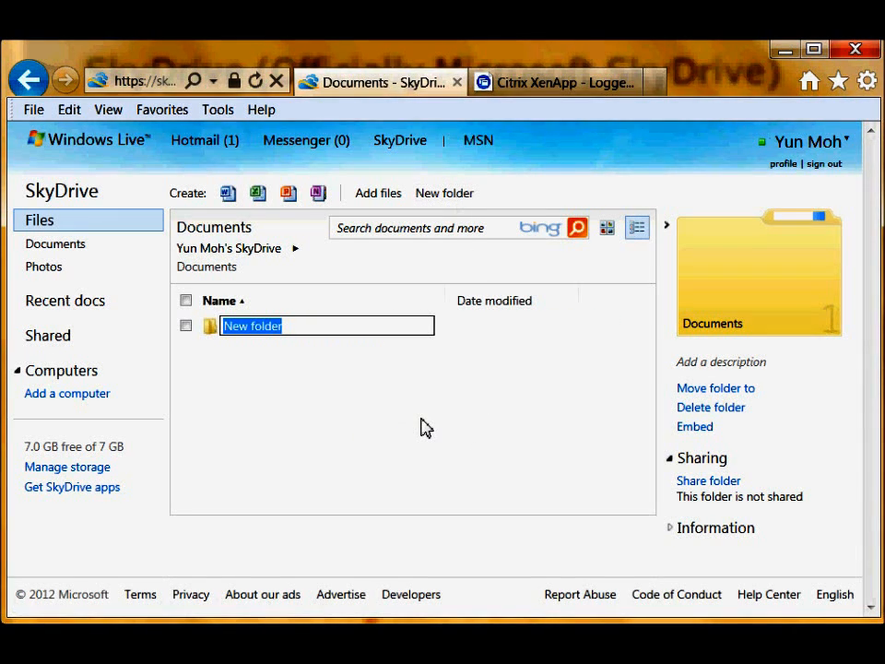
{"action": "type", "text": "MIC 101"}
{"action": "key", "text": "Return"}
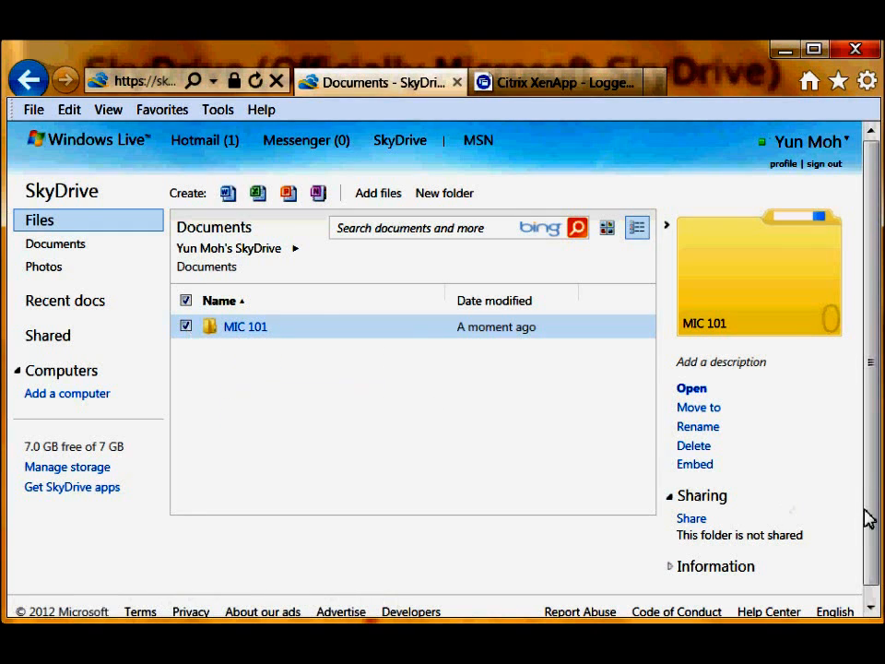
- Email an editable MIC 101 invitation to the recipient's address with a note introducing the assignment folder
{"action": "left_click", "coordinate": [695, 519]}
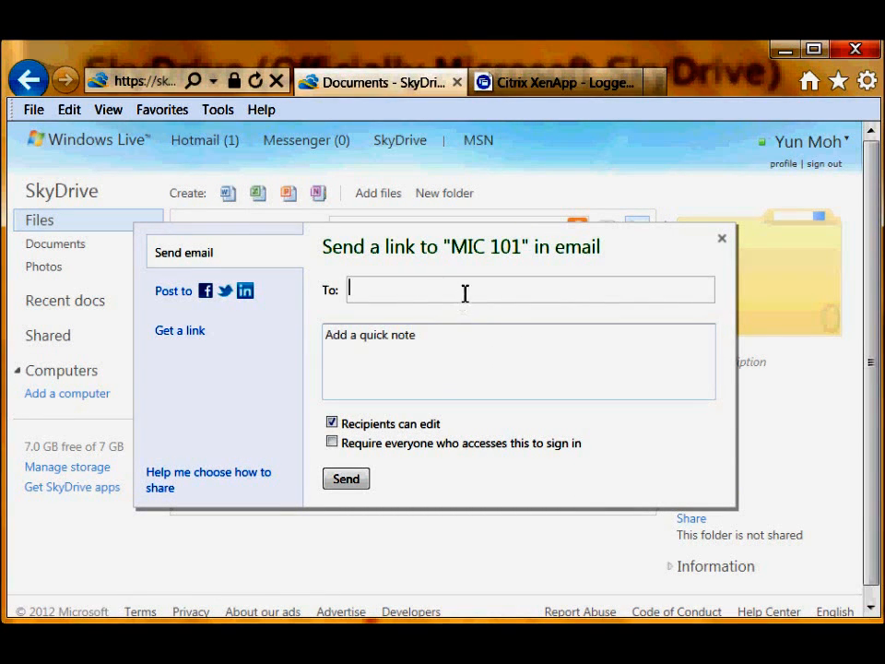
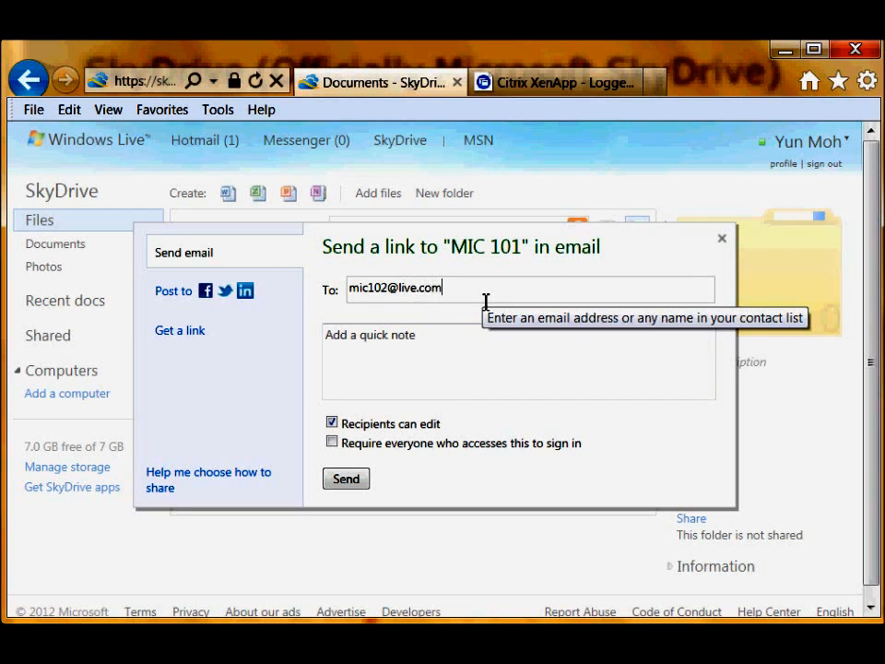
{"action": "left_click", "coordinate": [507, 363]}
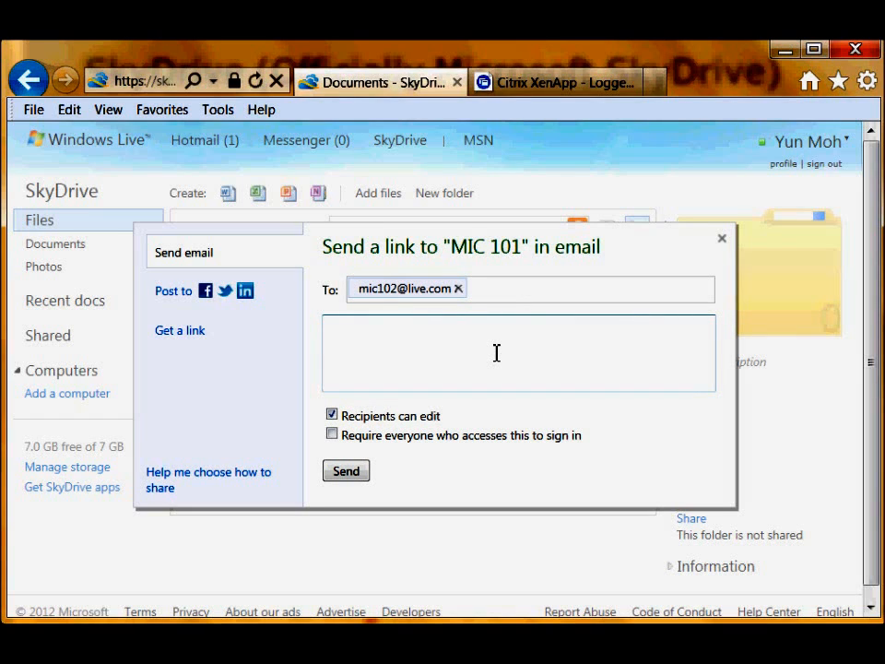
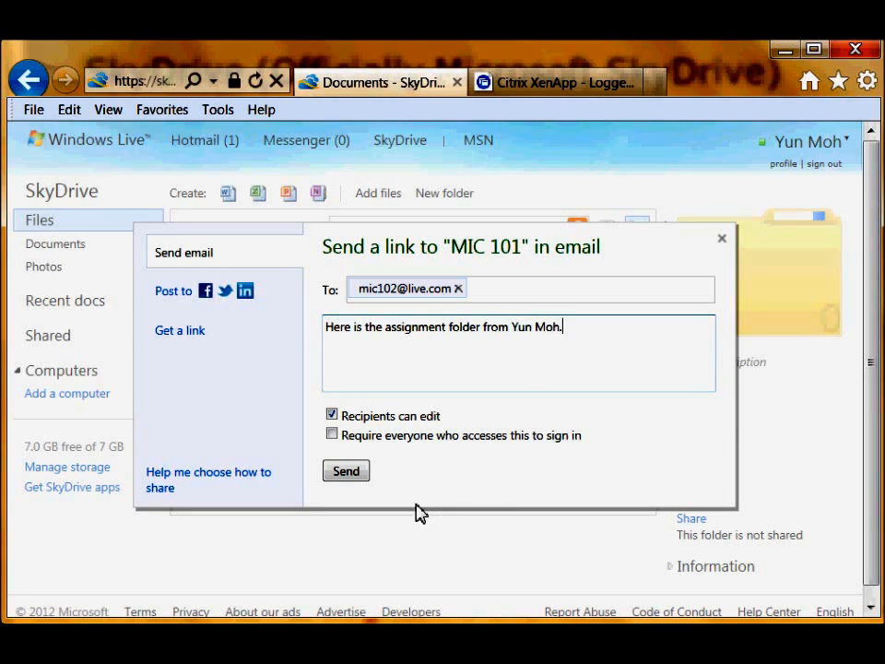
{"action": "left_click", "coordinate": [348, 472]}
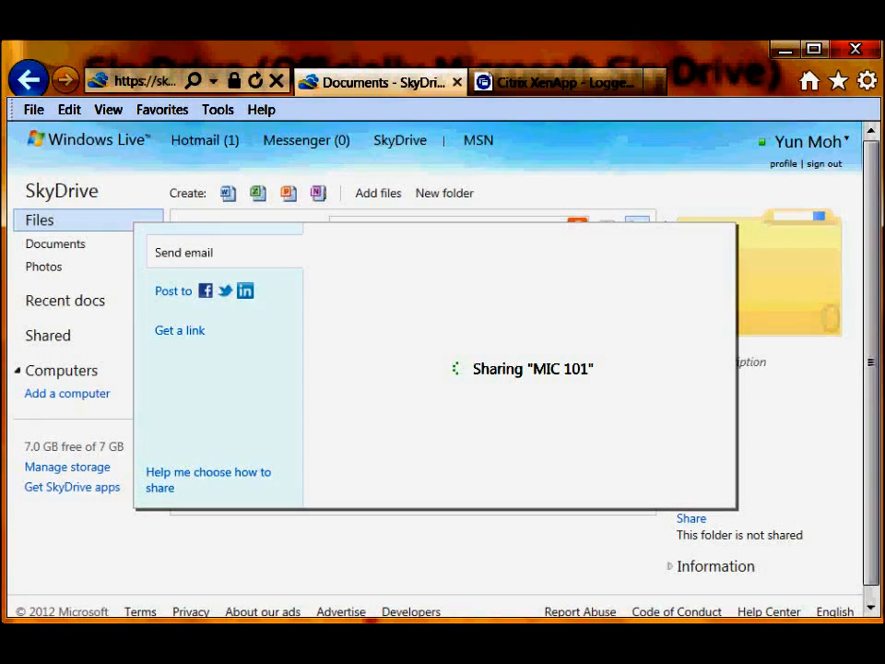
{"action": "mouse_move", "coordinate": [75, 637]}
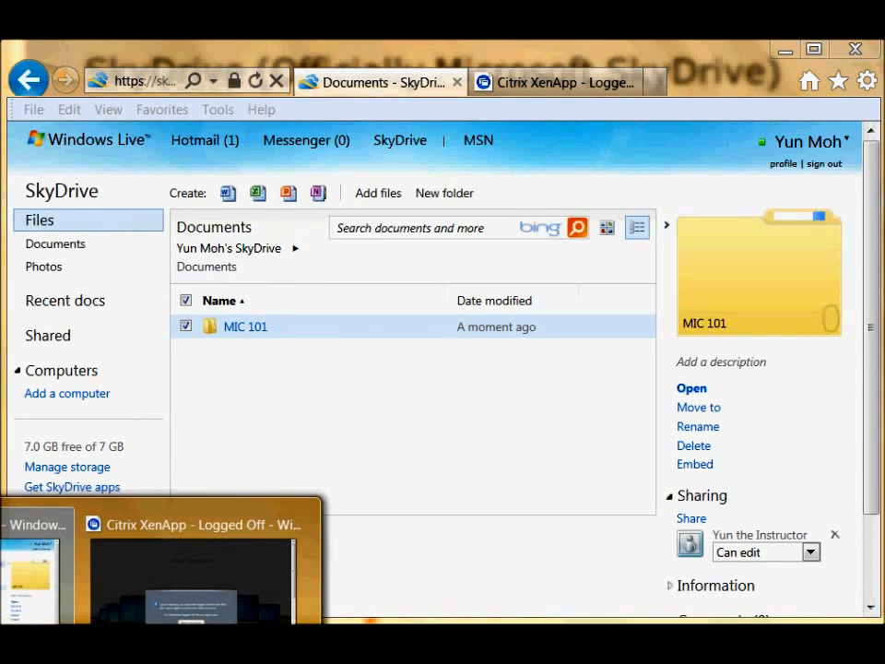
- Log back on to Citrix XenApp with your credentials, launch New Desktop, and dismiss the services-busy error
{"action": "left_click", "coordinate": [194, 567]}
{"action": "left_click", "coordinate": [426, 479]}
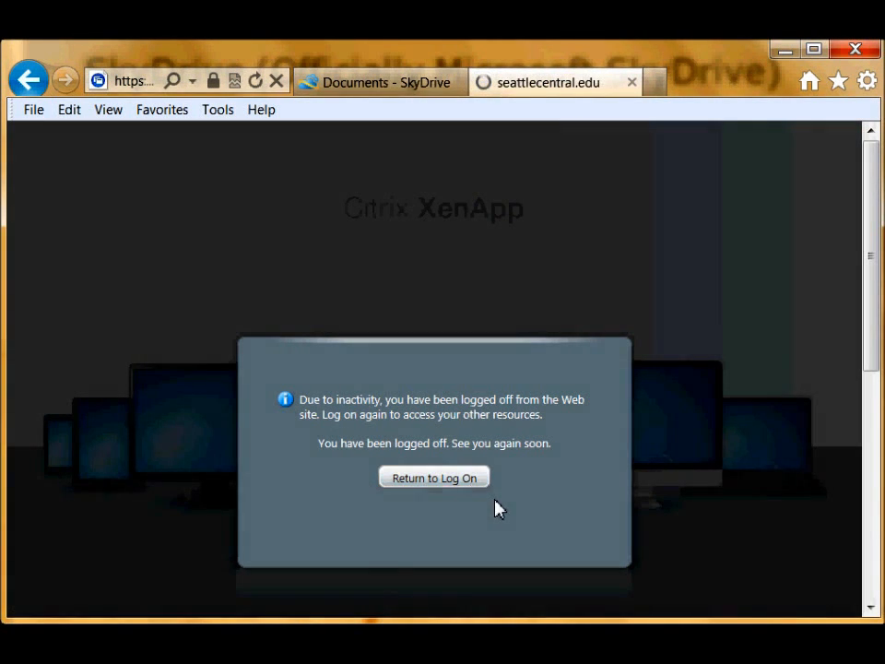
{"action": "scroll", "coordinate": [397, 553], "scroll_direction": "down", "scroll_amount": 2}
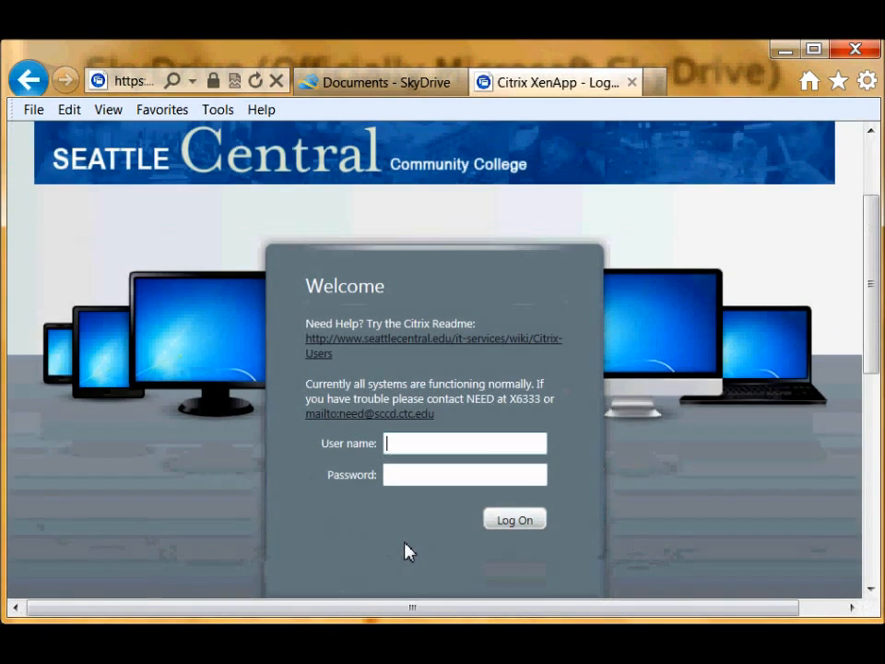
{"action": "key", "text": "Tab"}
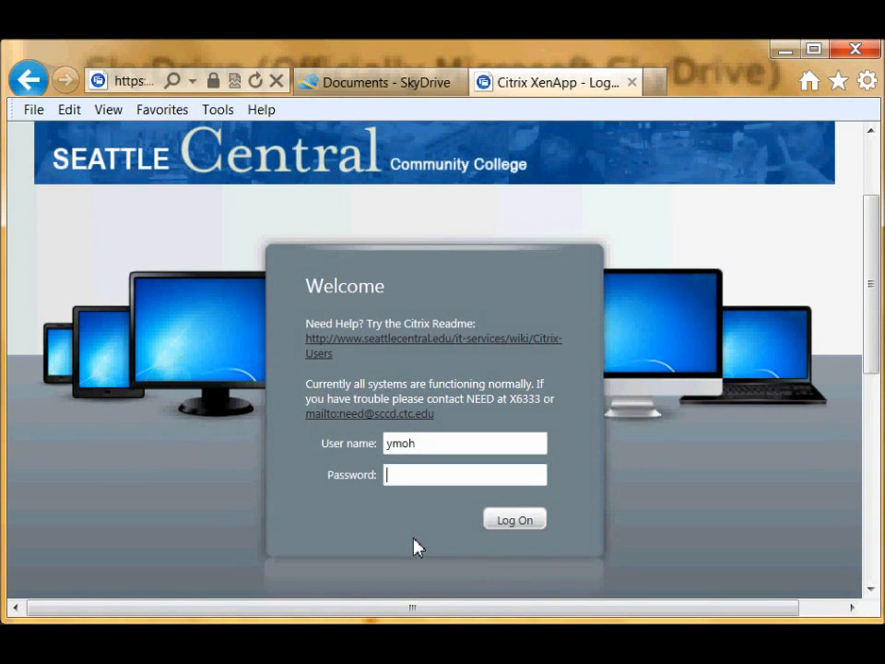
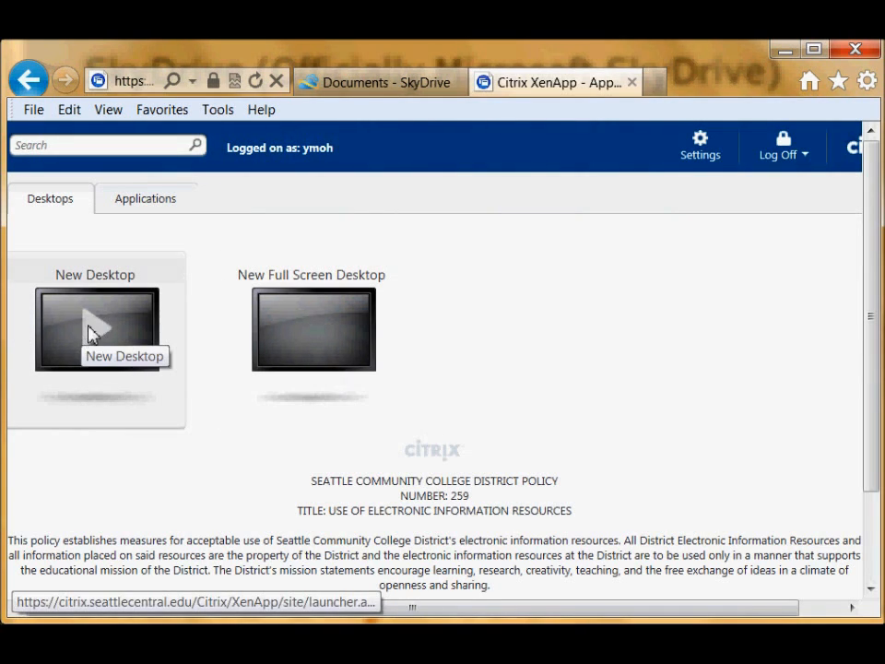
{"action": "left_click", "coordinate": [89, 331]}
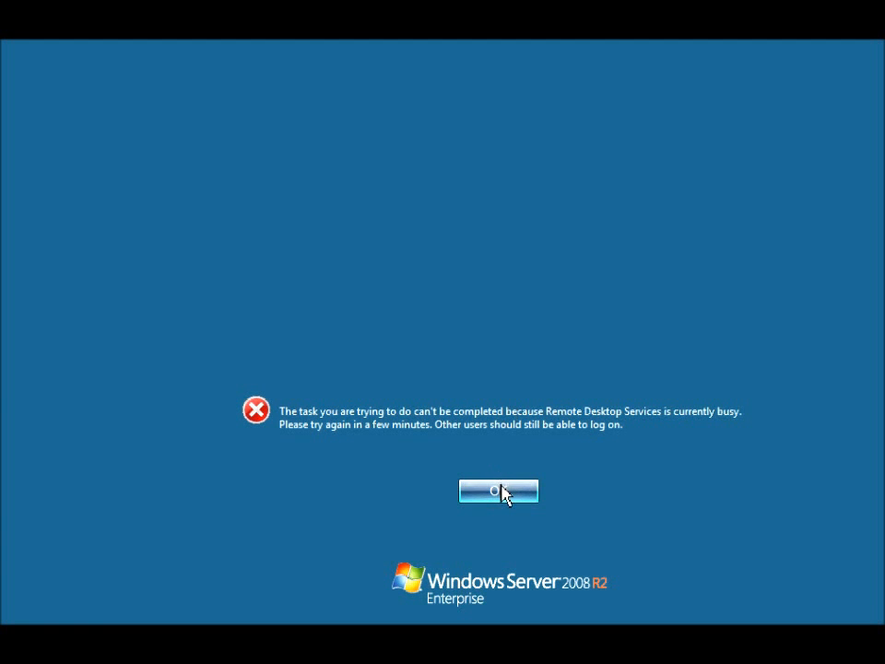
{"action": "left_click", "coordinate": [499, 491]}
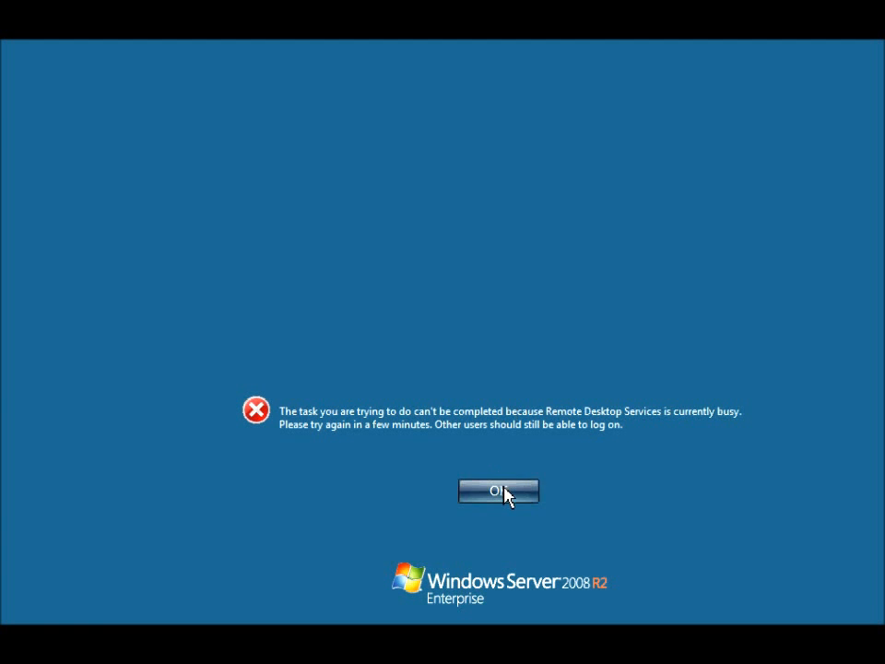